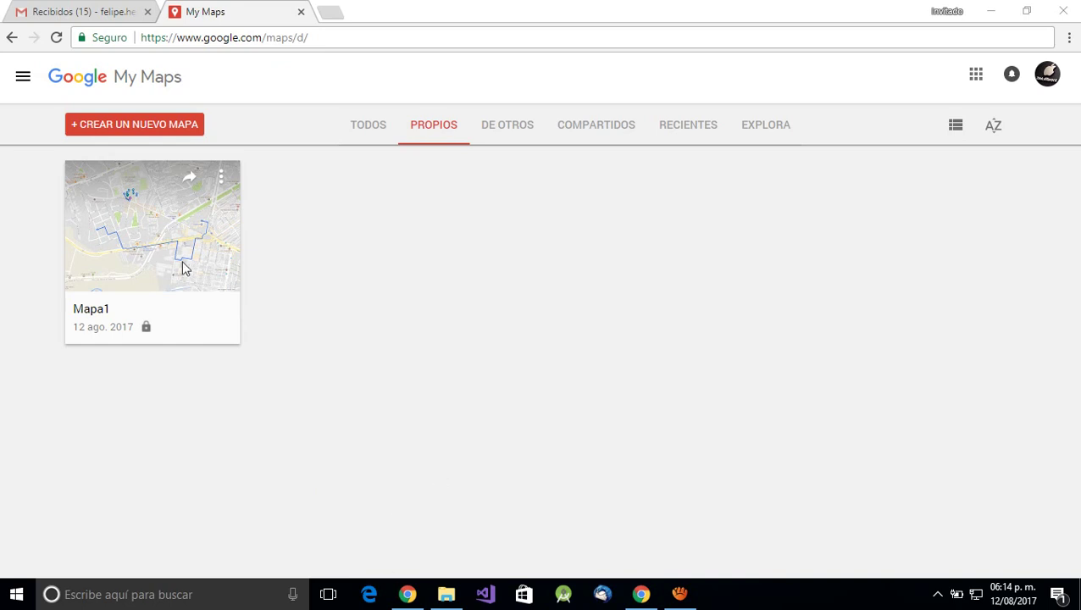
- Export the Mapa1 map from Google My Maps as Mapa1.kml, then show the desktop
click(152, 212)
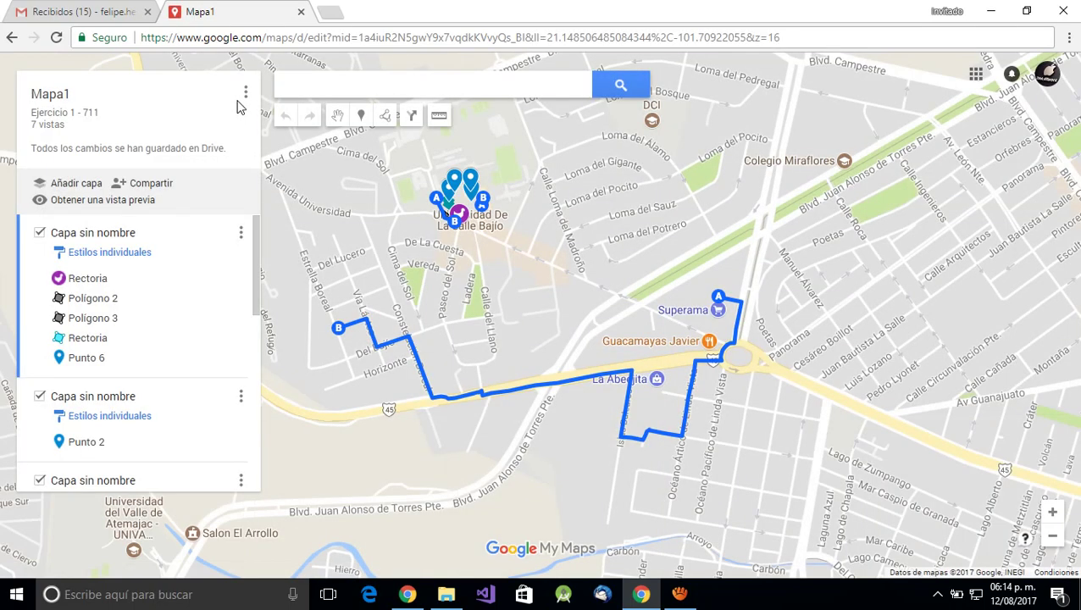
click(246, 92)
click(320, 269)
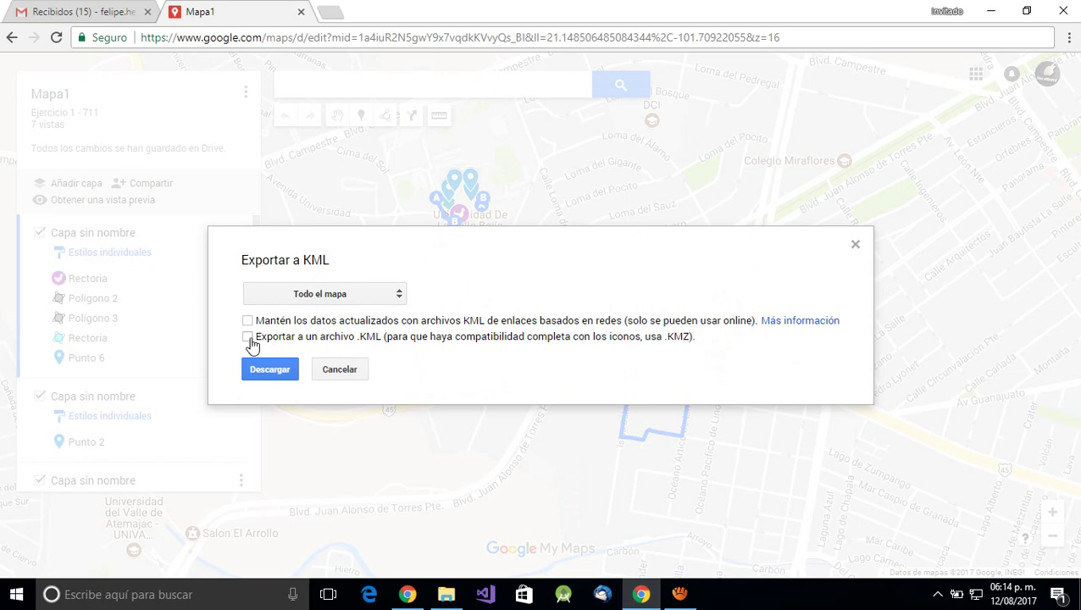
click(247, 337)
click(270, 370)
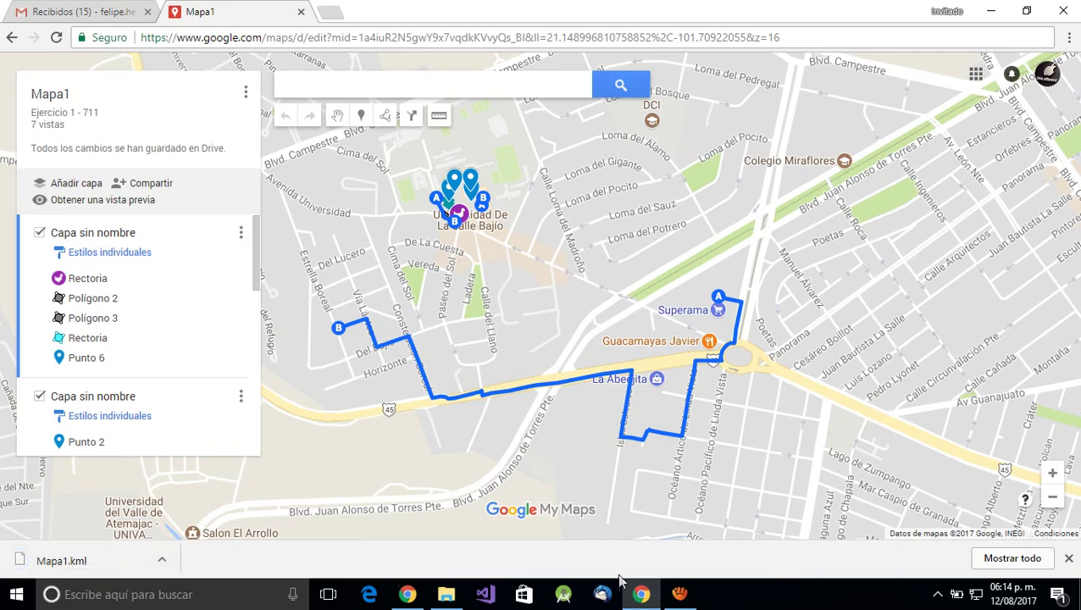
key(super+d)
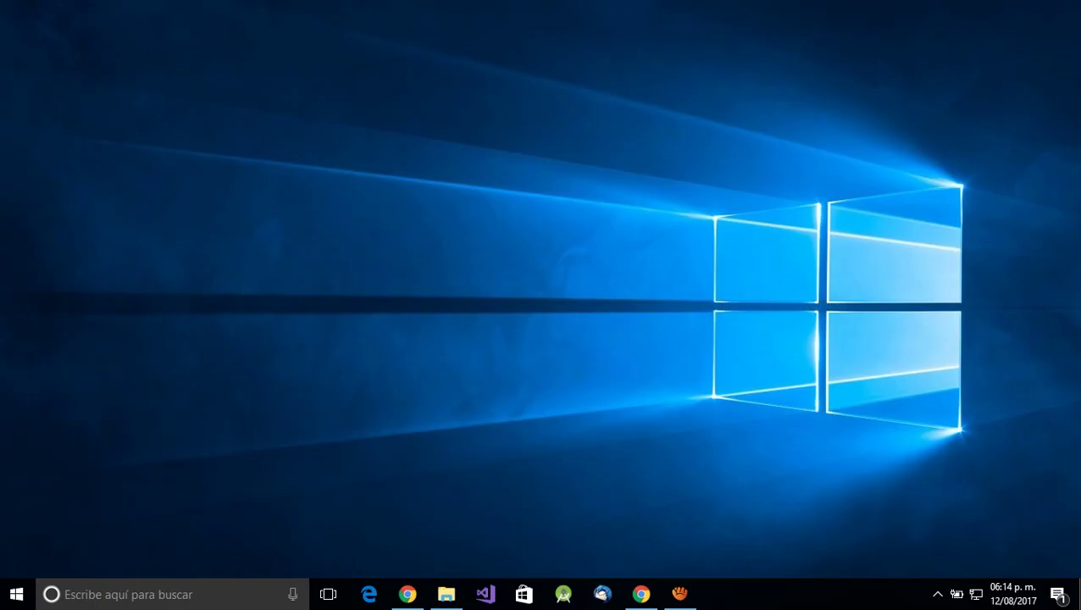
- Launch the KML2SQL converter from the Start menu's recently added apps
click(2, 603)
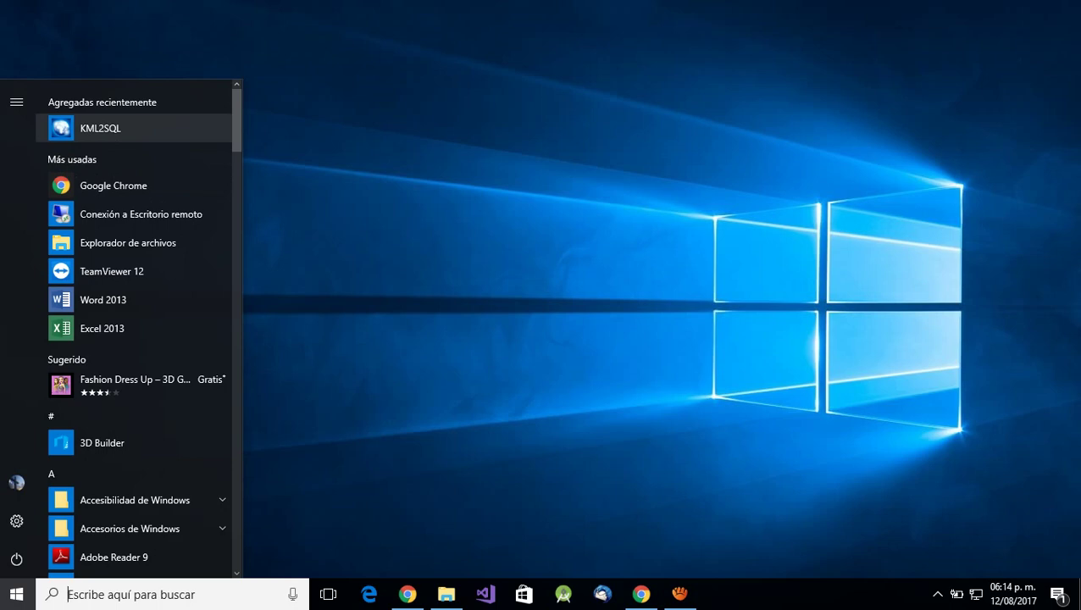
click(585, 242)
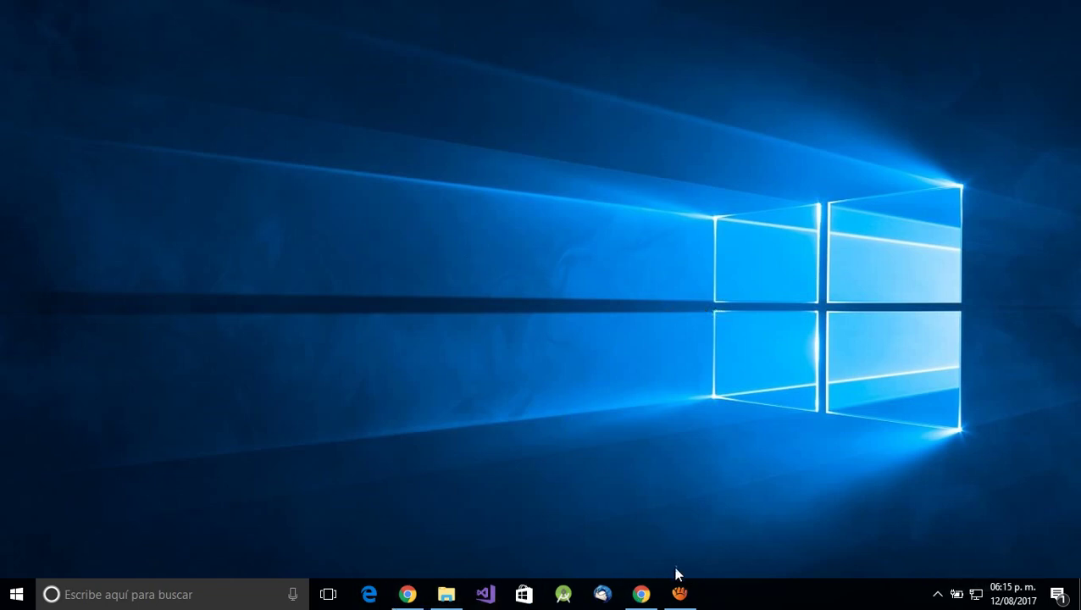
click(25, 596)
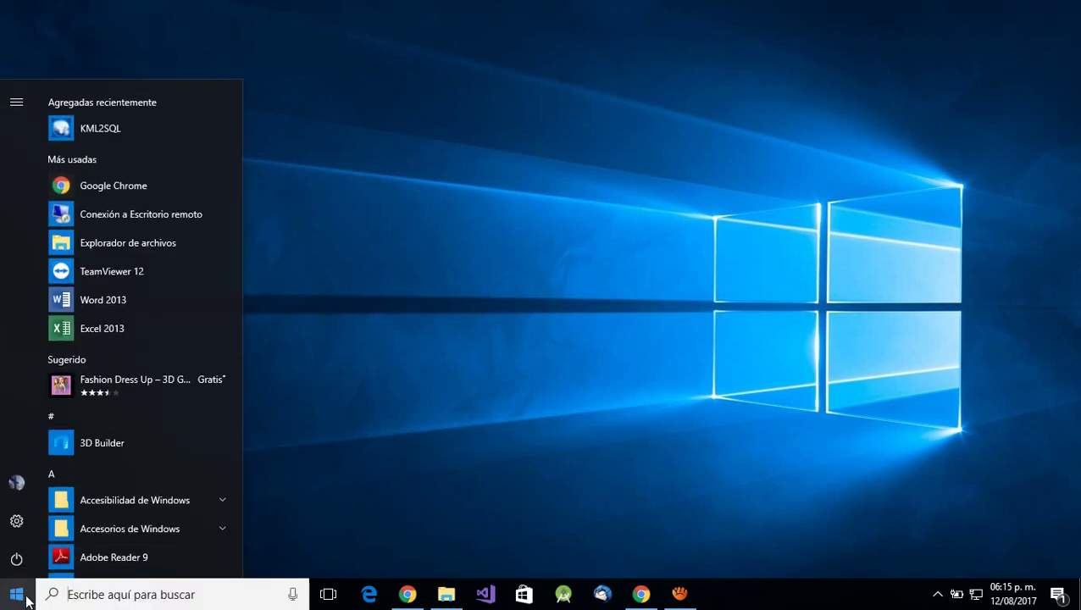
key(Return)
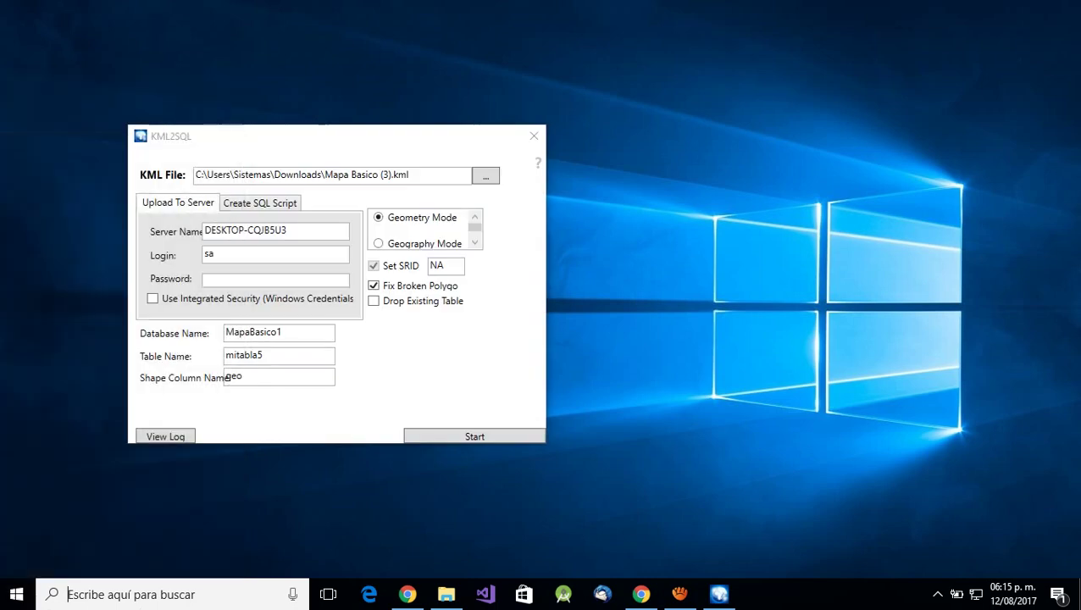
- Start SQL Server Management Studio, move the KML2SQL window right, and browse for a KML file
text(sql server)
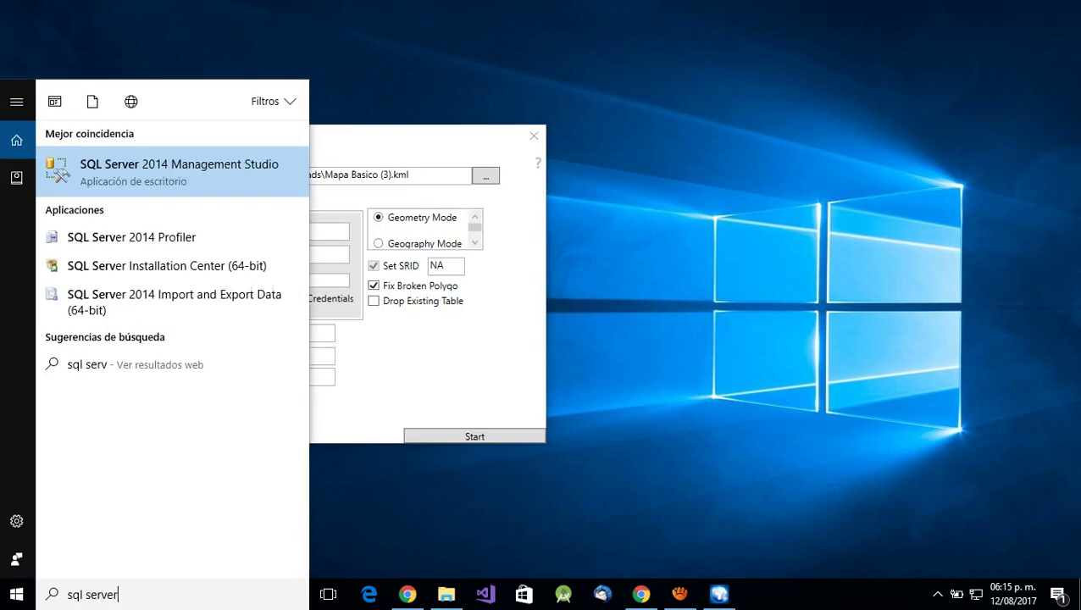
key(Escape)
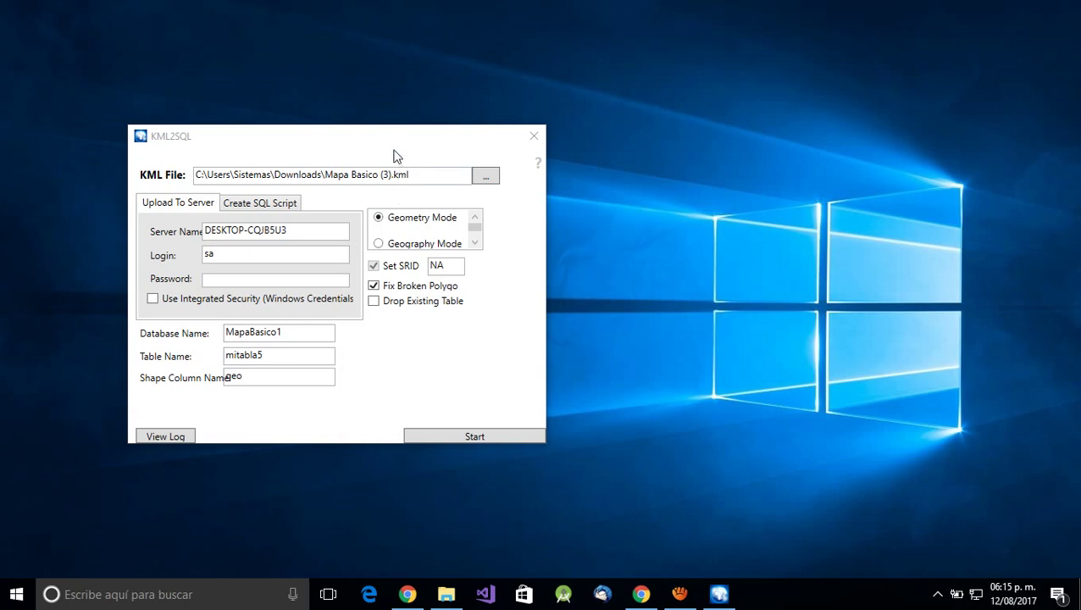
drag(382, 147, 655, 156)
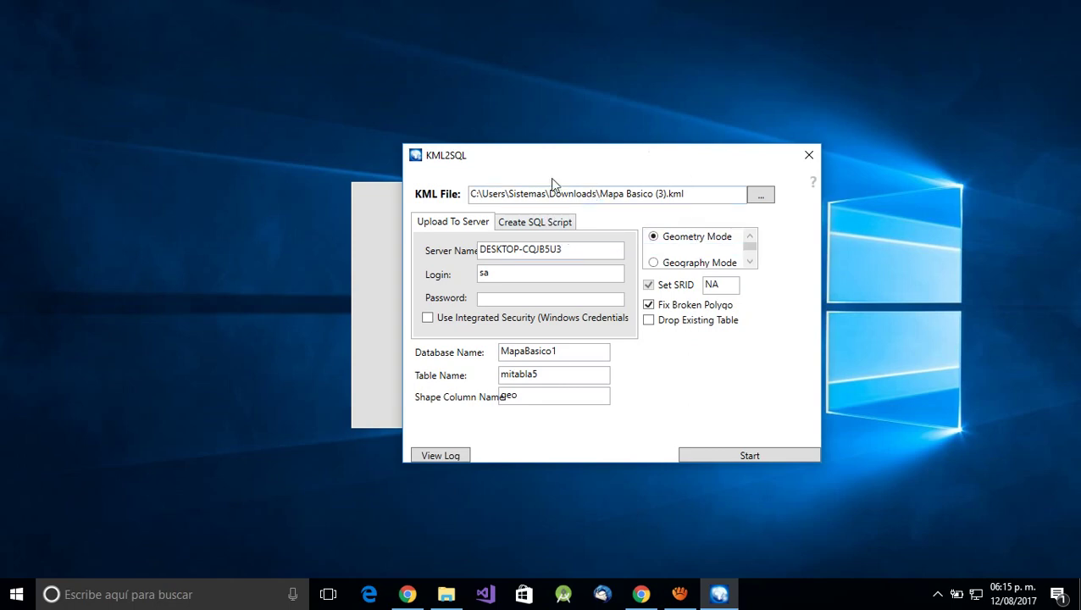
drag(594, 148, 841, 176)
drag(761, 190, 745, 117)
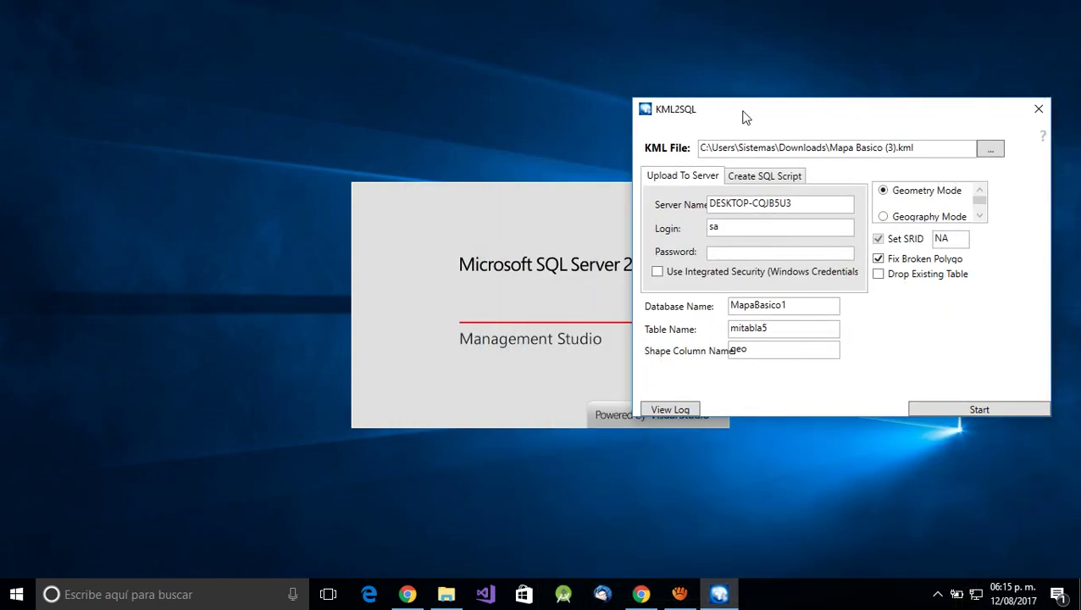
click(989, 151)
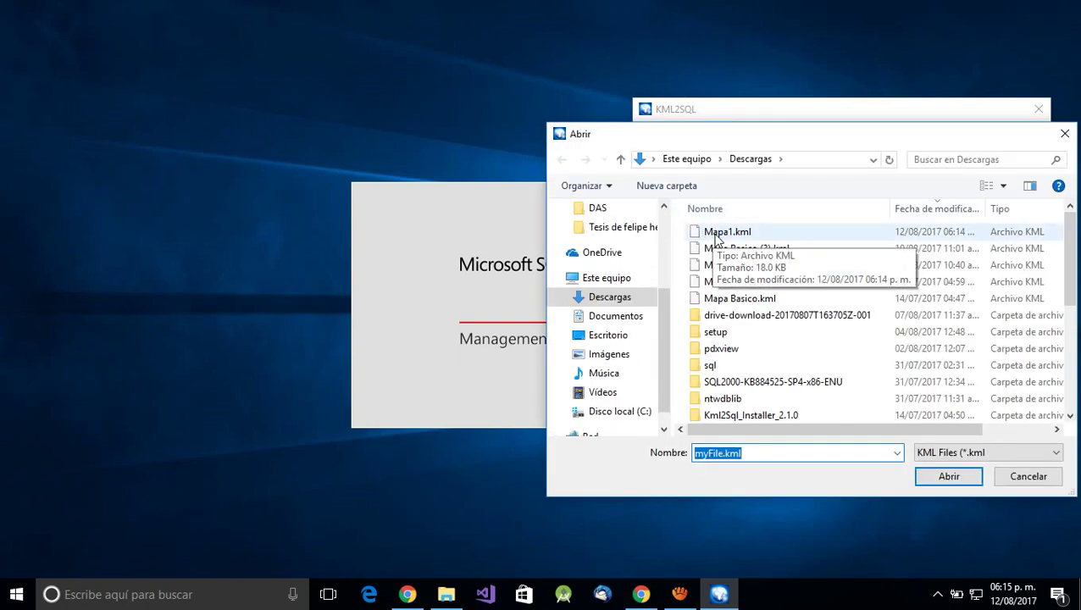
- Load Mapa1.kml from the Descargas folder as KML2SQL's input file
click(715, 238)
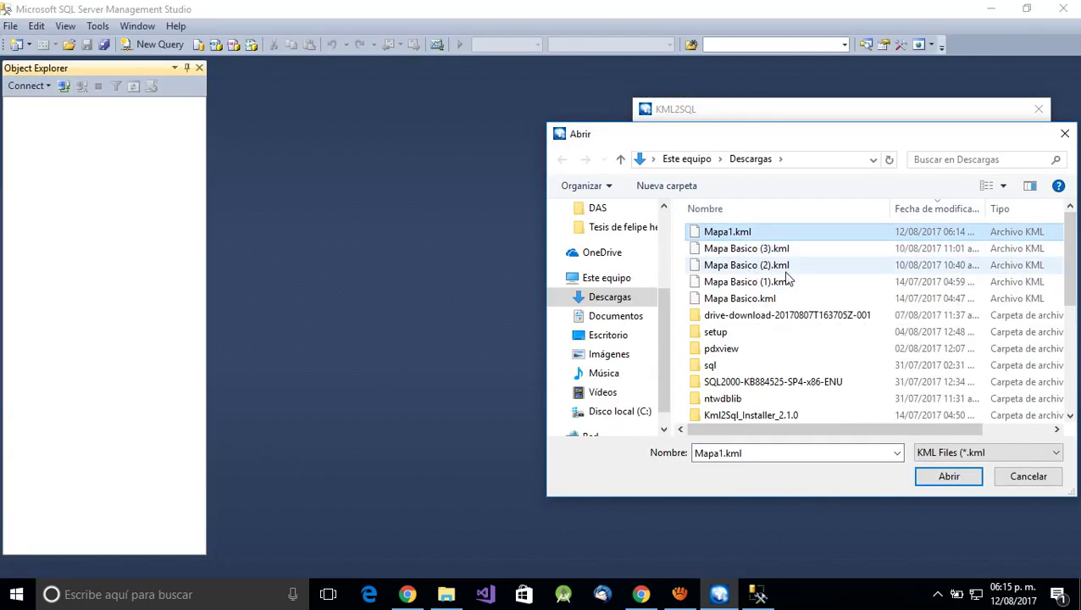
double_click(726, 237)
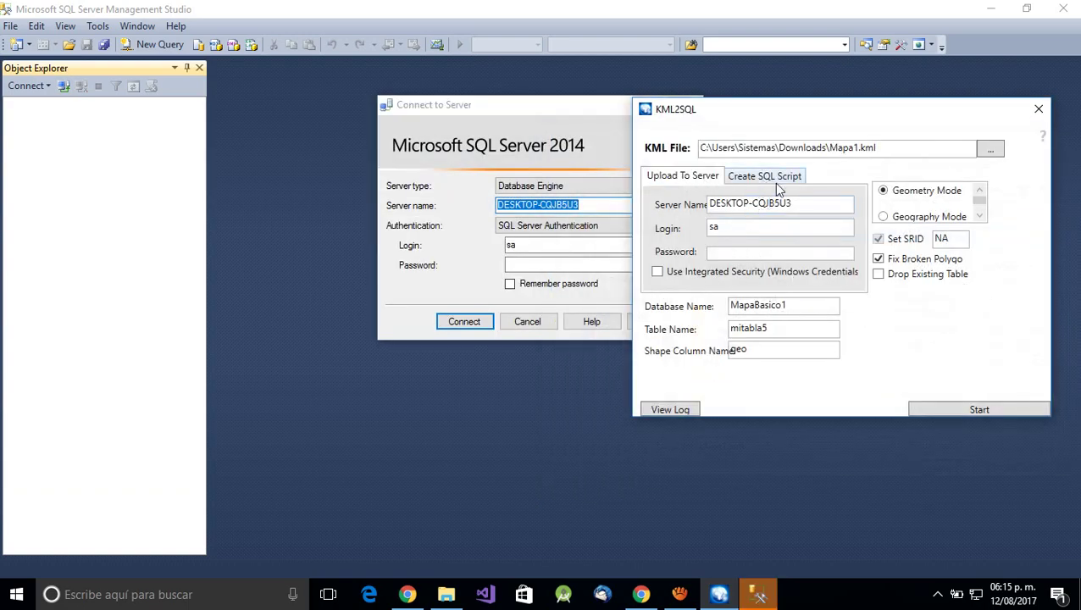
- Switch KML2SQL's upload to Geography Mode with SRID 4326
scroll(890, 225, down, 1)
click(884, 201)
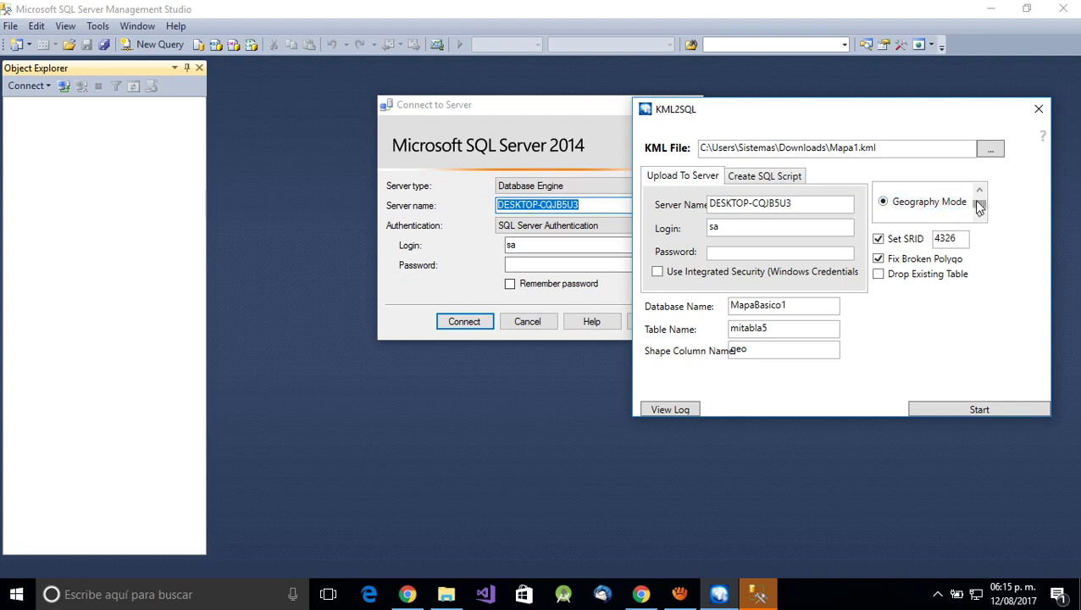
click(980, 193)
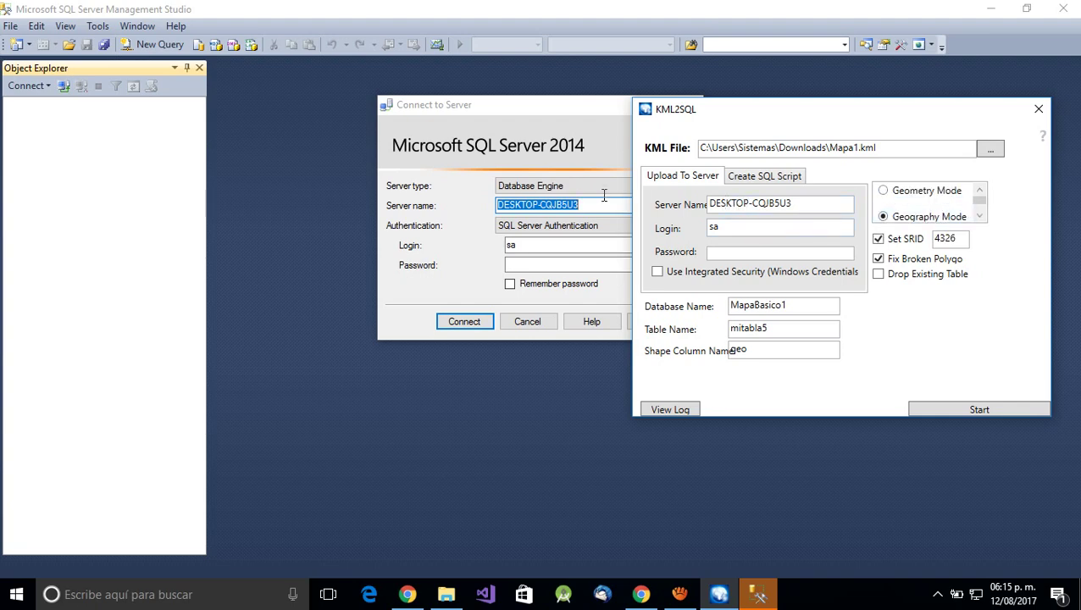
- Enter the server login password in KML2SQL, then move to the SSMS login password box
drag(732, 228, 678, 228)
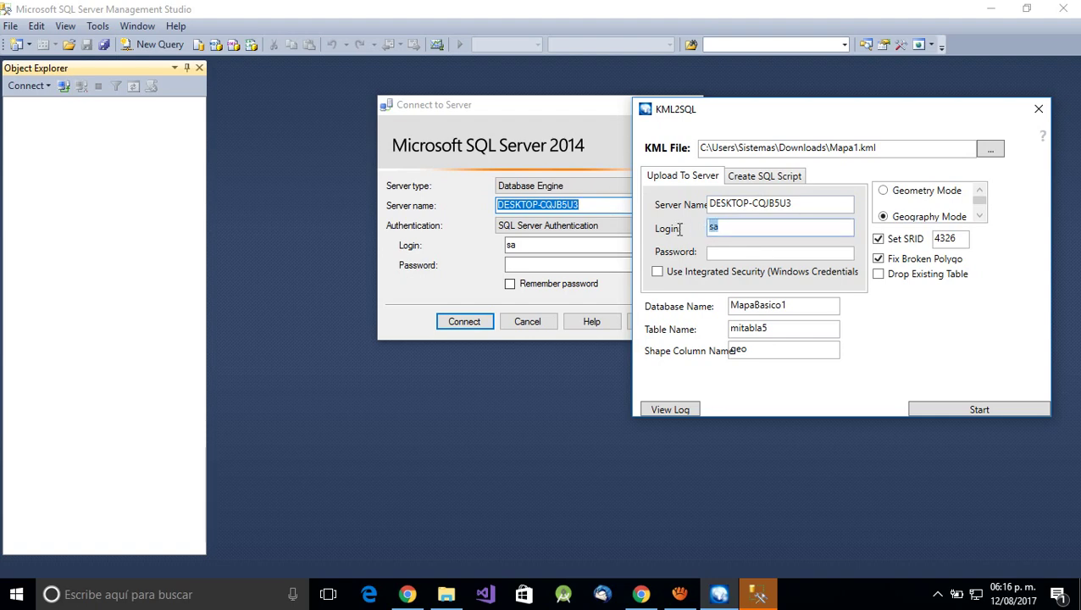
click(726, 254)
text(123)
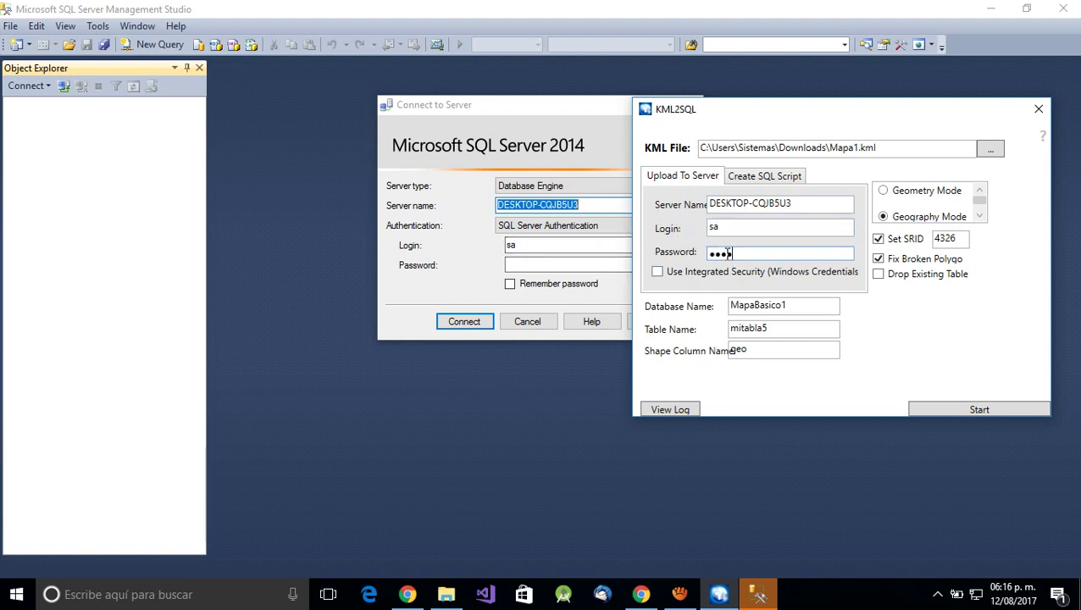
text(456)
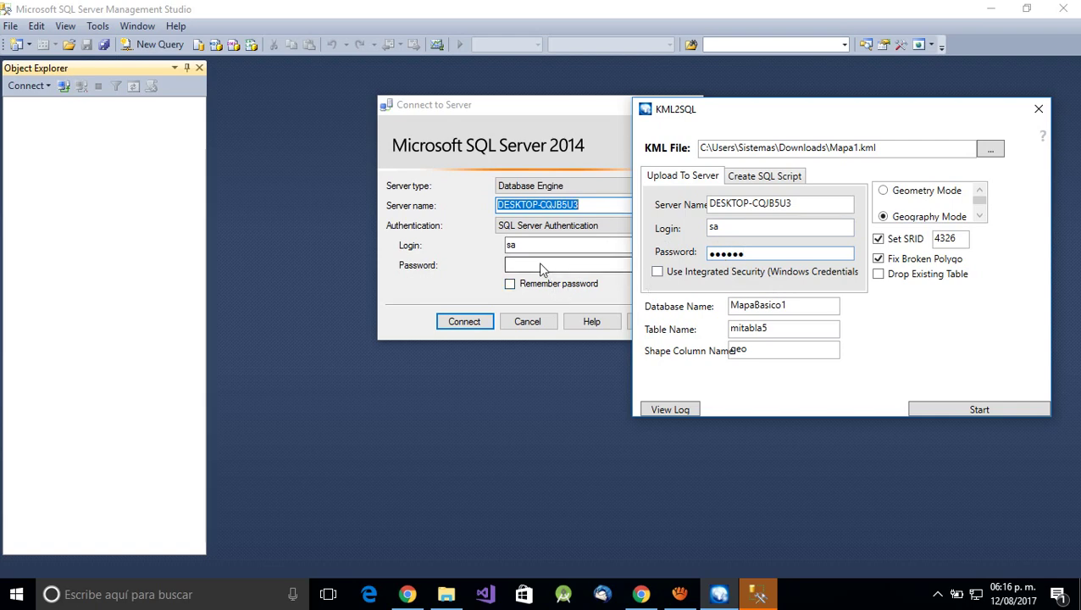
click(542, 265)
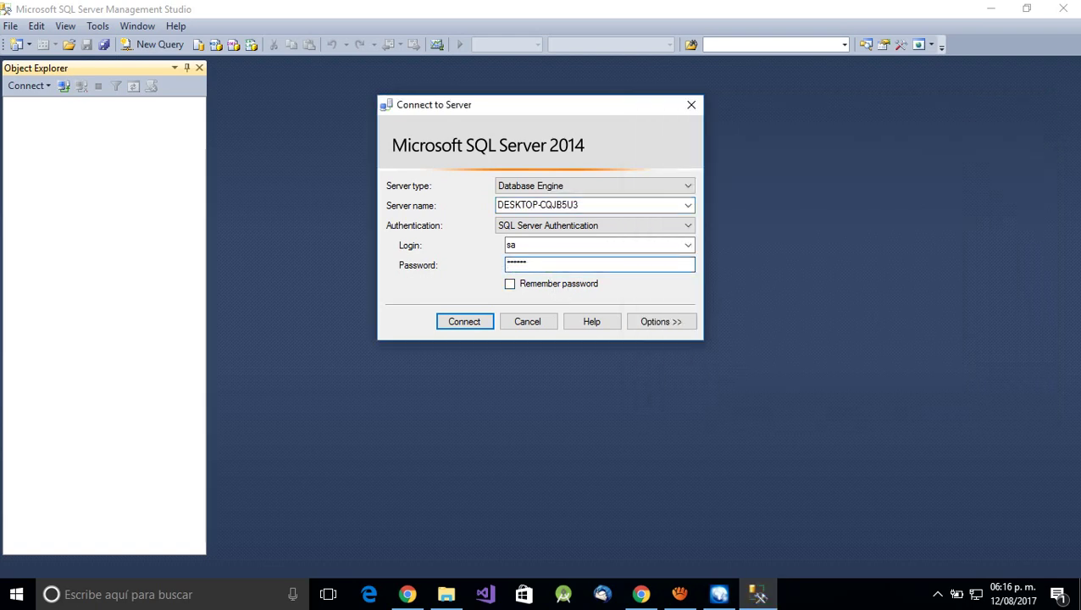
- Connect SSMS to the local server, then bring KML2SQL back to the front
click(465, 322)
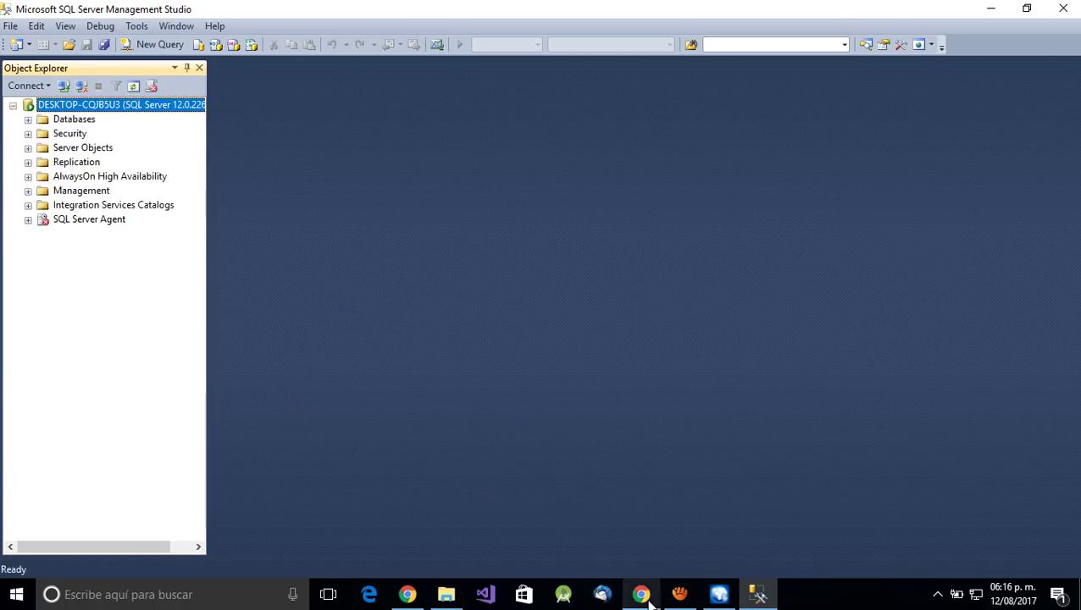
click(722, 595)
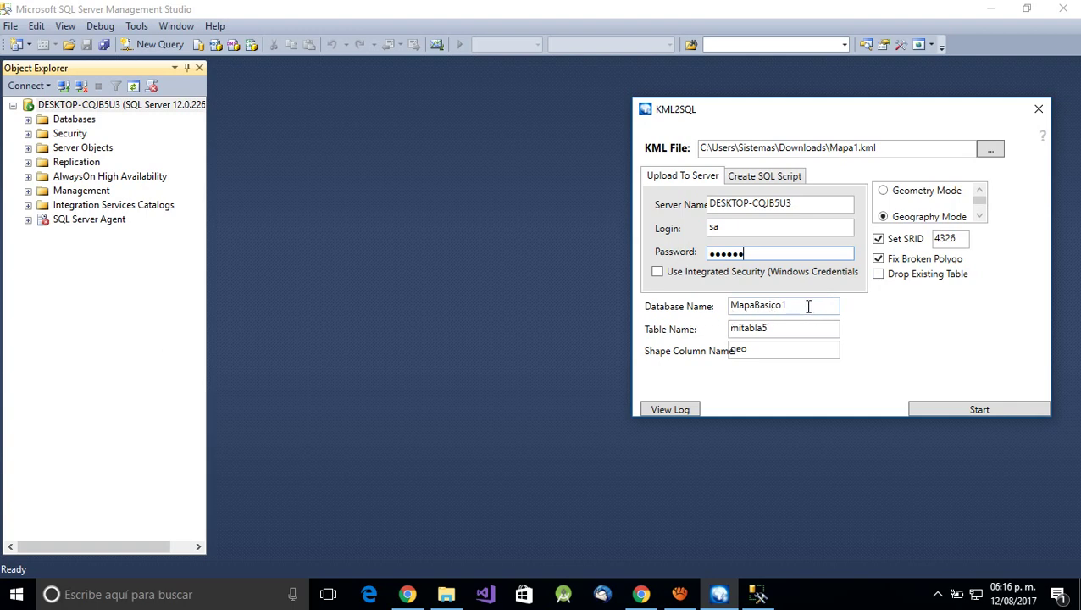
- Expand and select the MapaBasico1 database in Object Explorer, then return to KML2SQL
drag(808, 307, 719, 304)
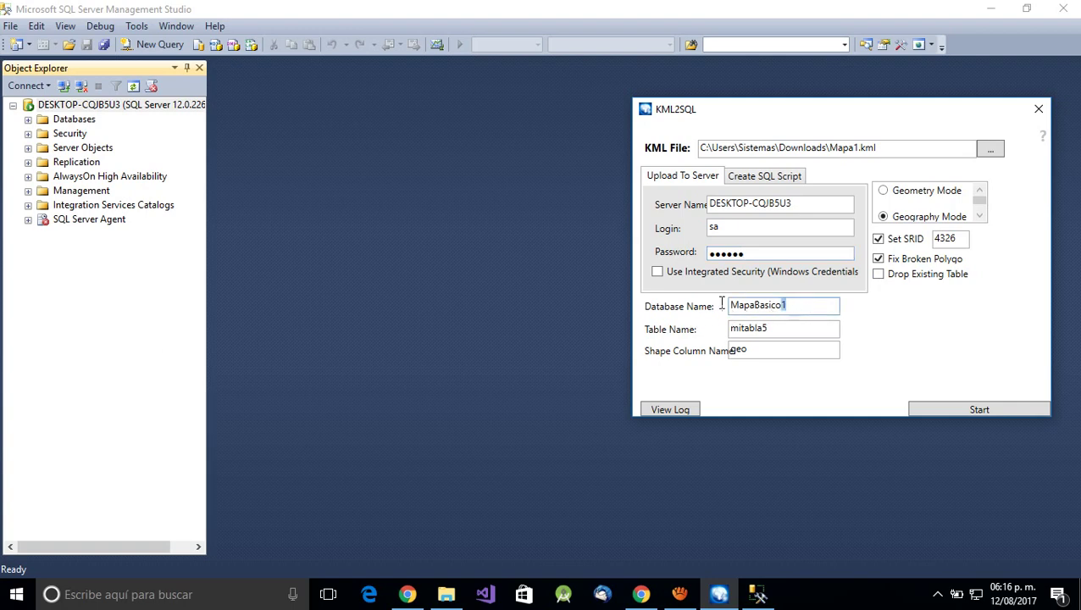
click(29, 120)
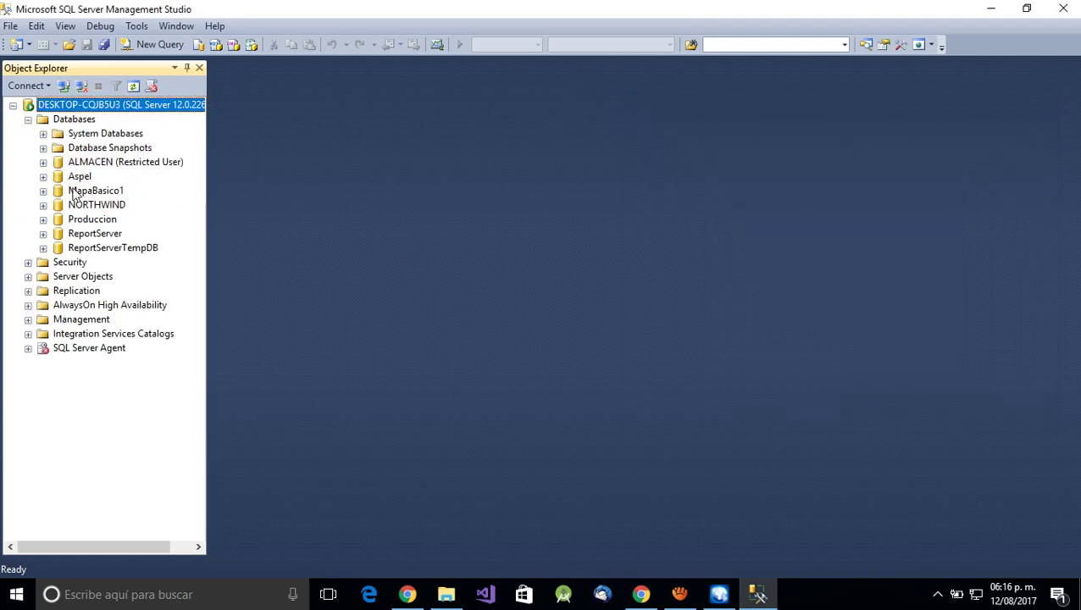
click(44, 191)
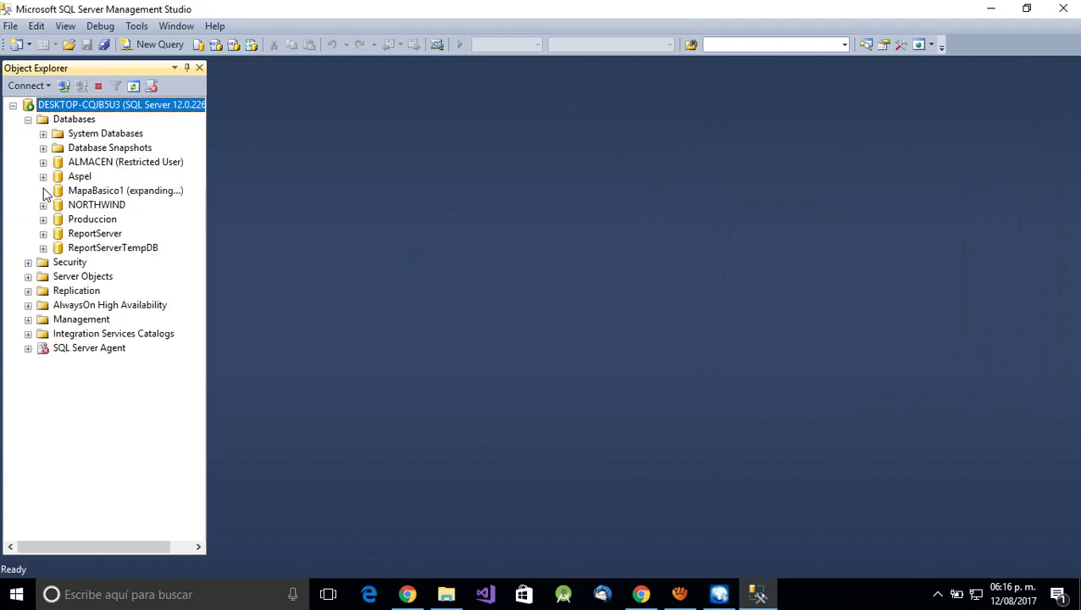
click(83, 193)
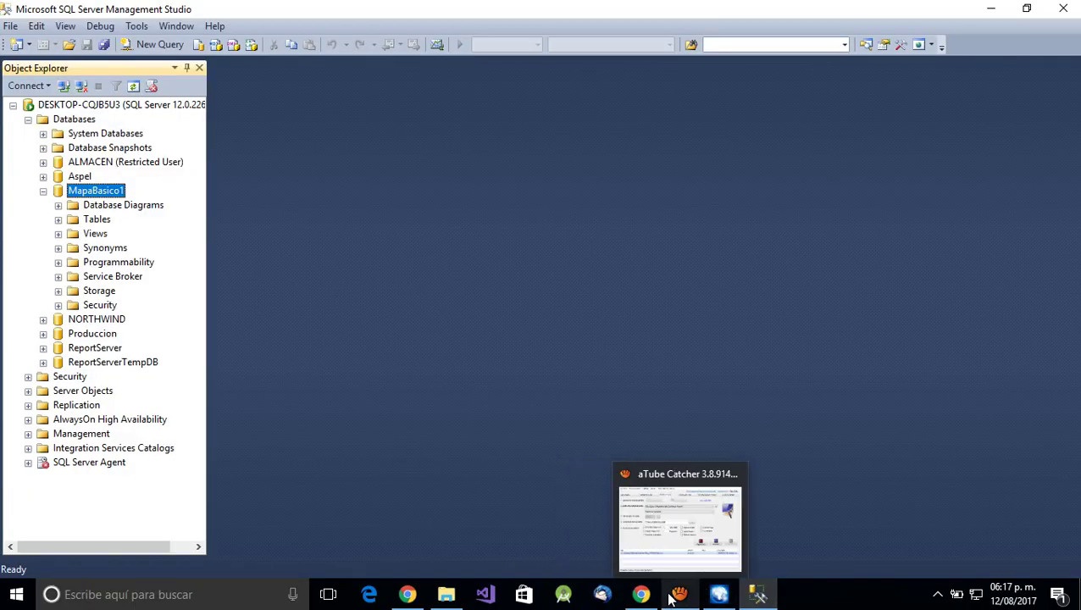
mouse_move(632, 599)
click(718, 594)
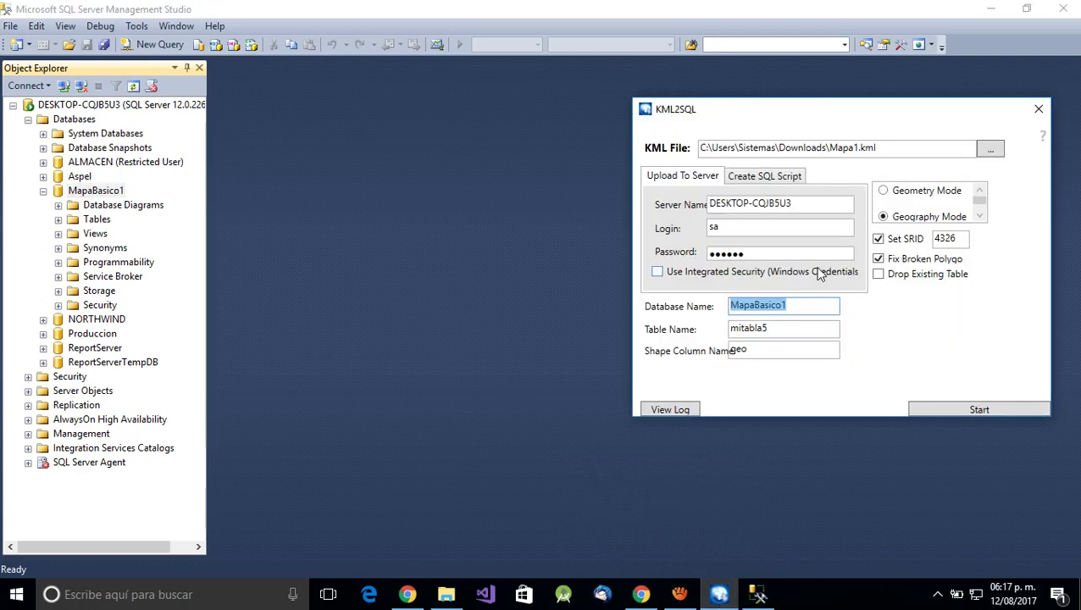
- Change the table name to mitabla6, keep shape column geo, and check MapaBasico1's existing tables
click(770, 330)
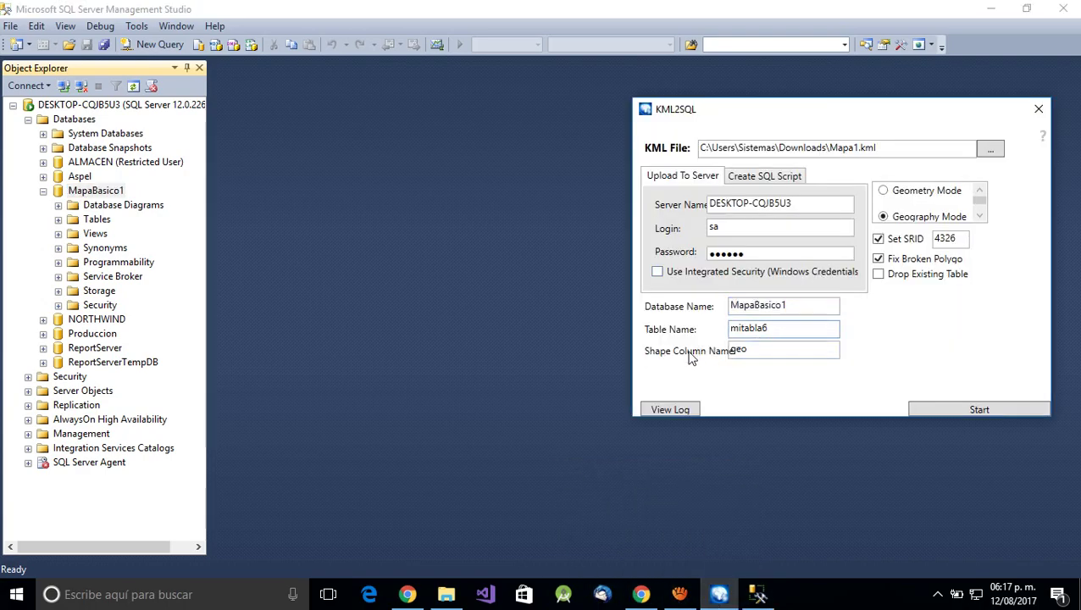
click(757, 357)
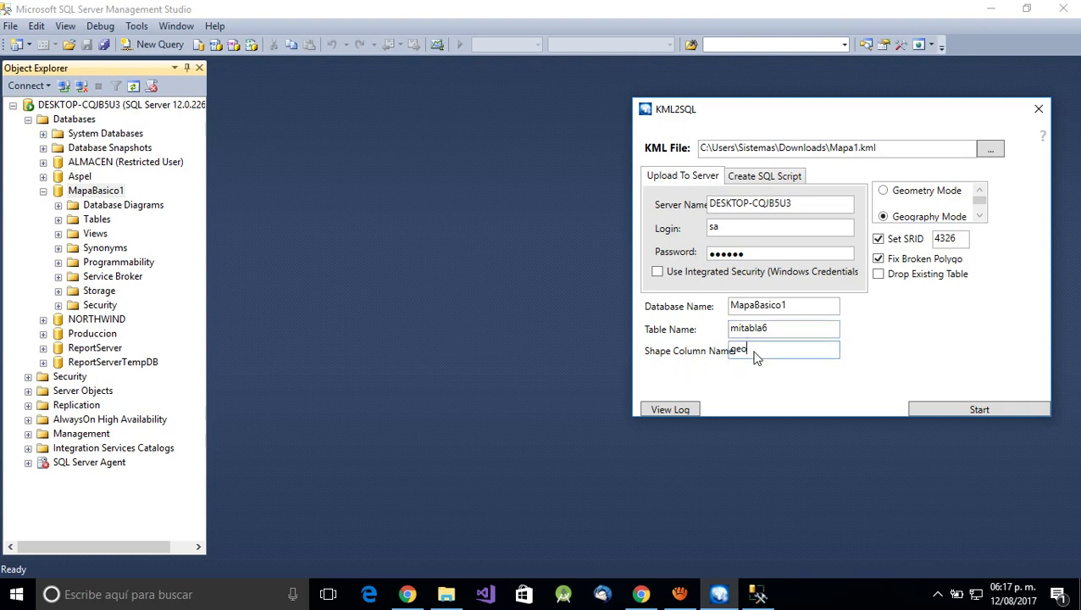
drag(766, 352, 682, 345)
click(90, 191)
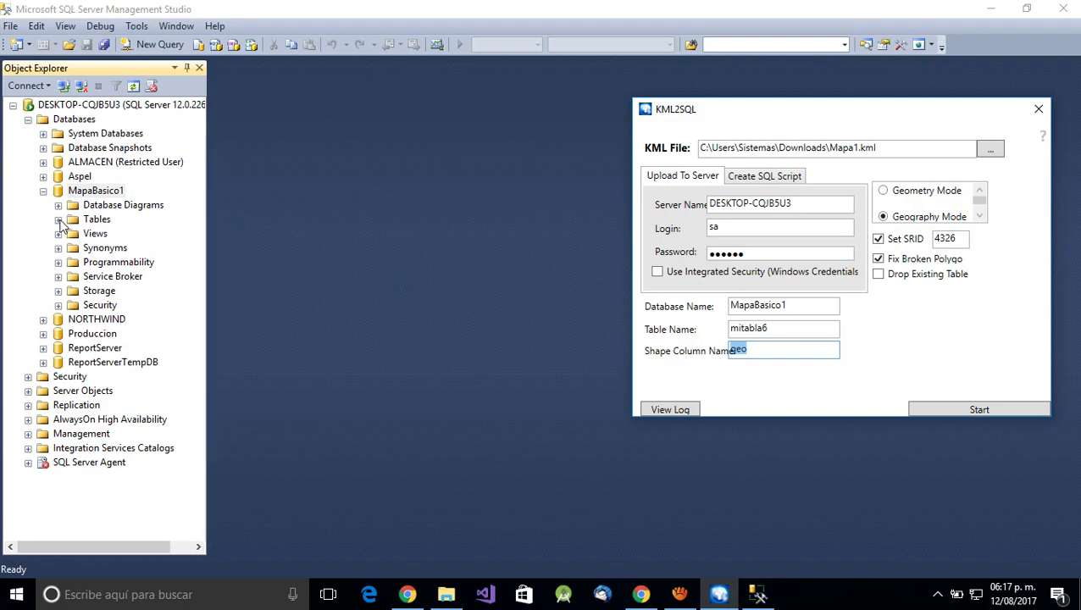
click(58, 219)
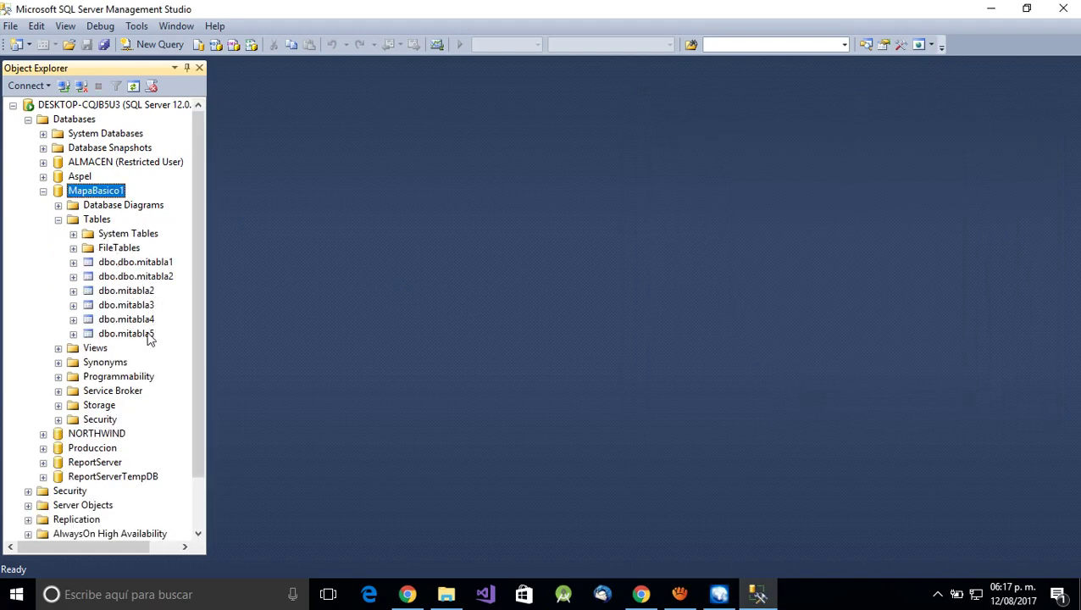
click(680, 594)
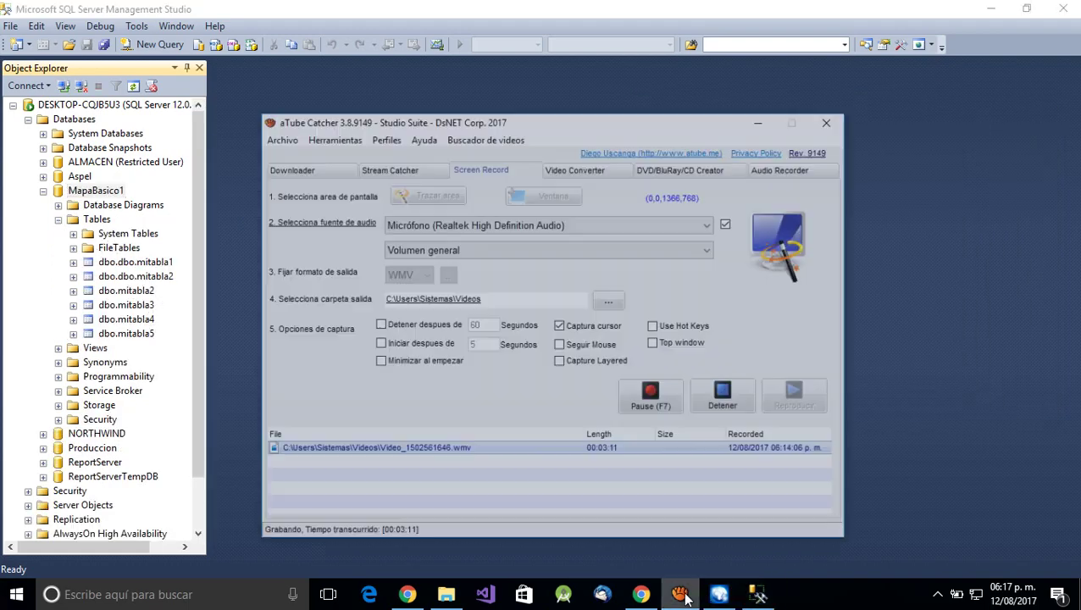
click(680, 593)
click(719, 594)
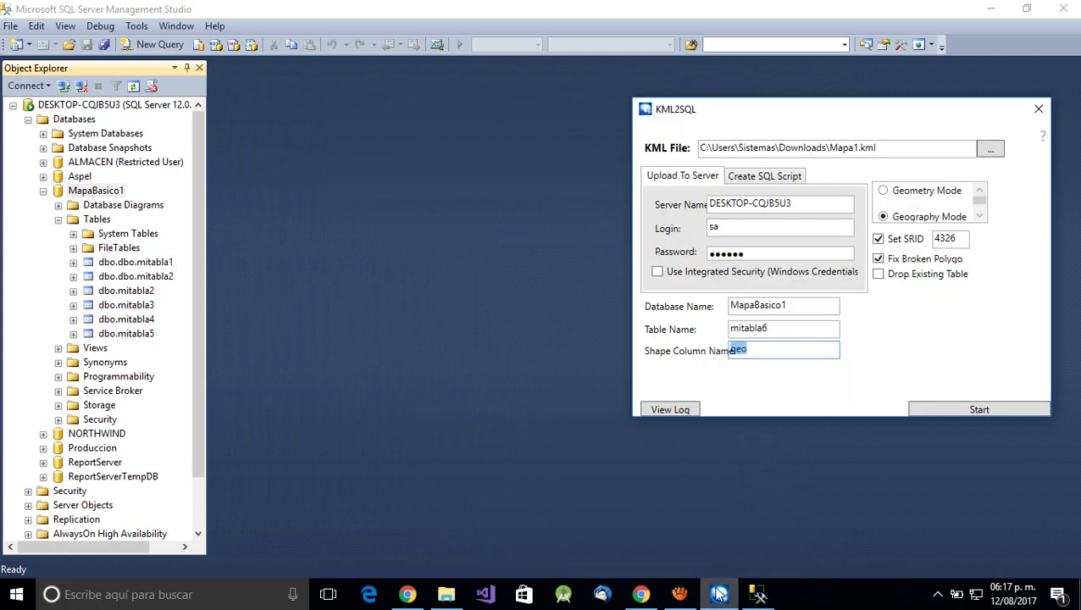
- Upload the map into mitabla6, refresh Tables, and select its top 1000 rows (18 placemarks)
click(954, 406)
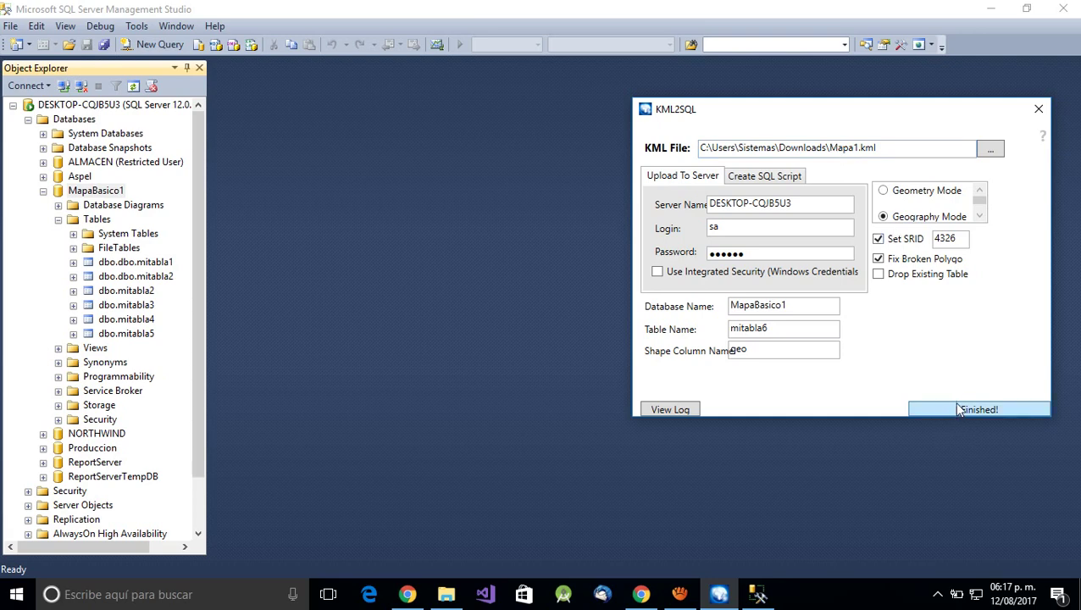
click(96, 222)
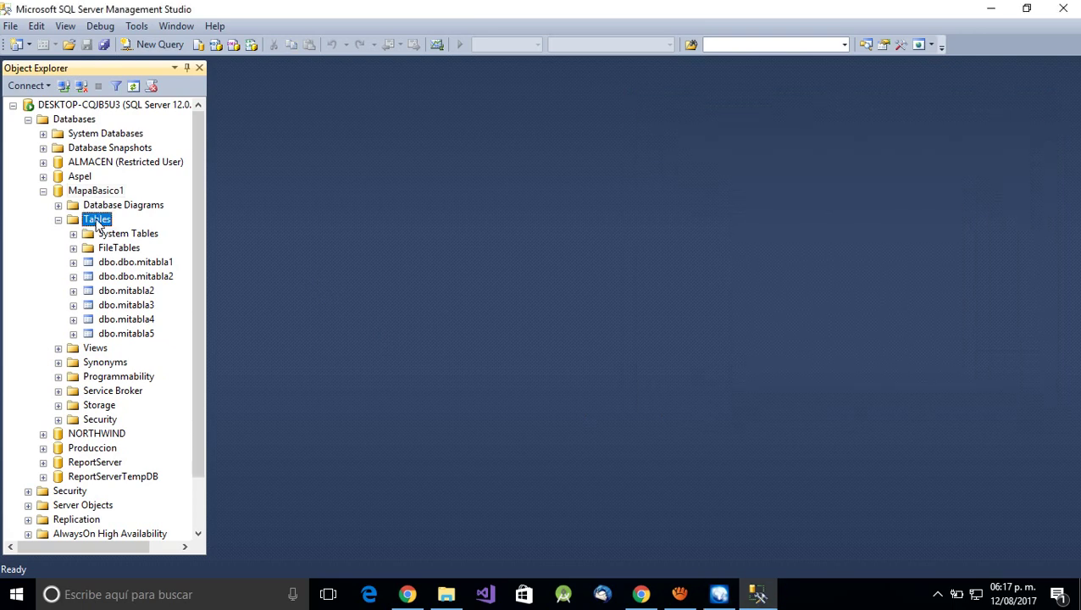
right_click(96, 222)
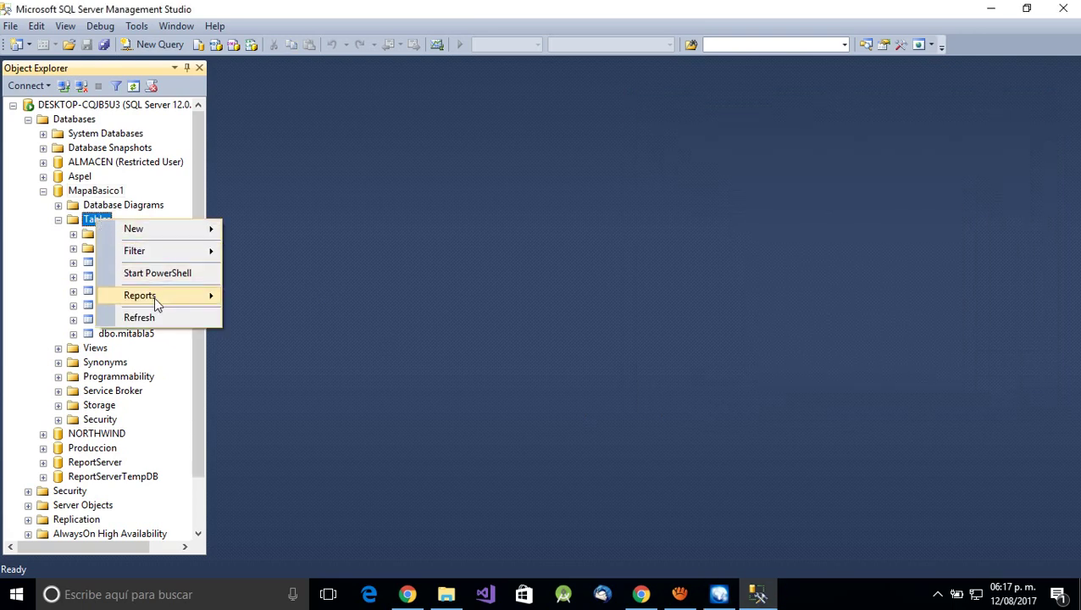
click(159, 319)
click(142, 349)
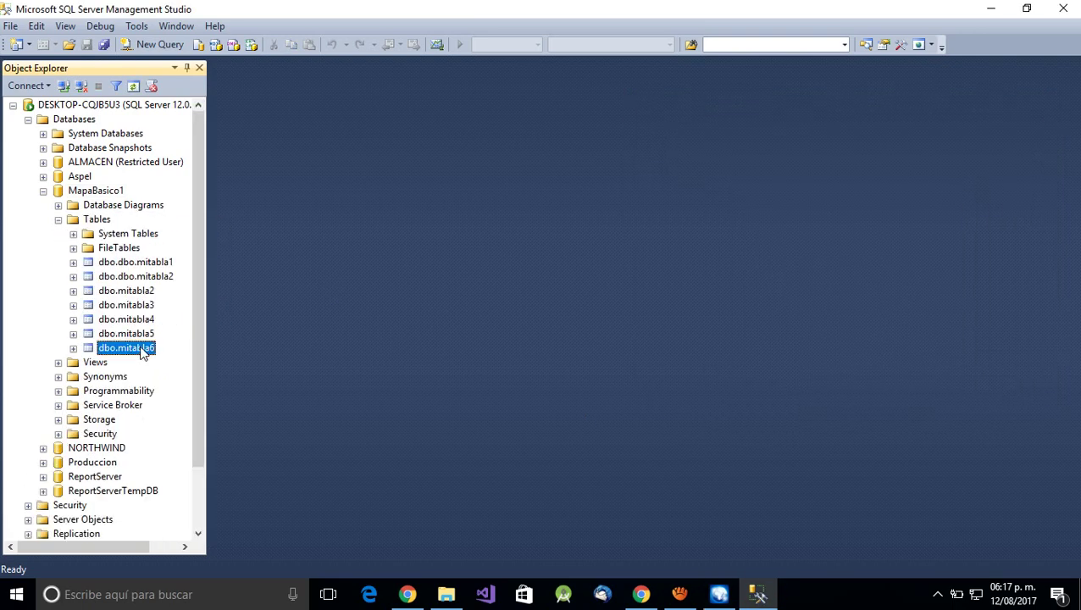
right_click(143, 350)
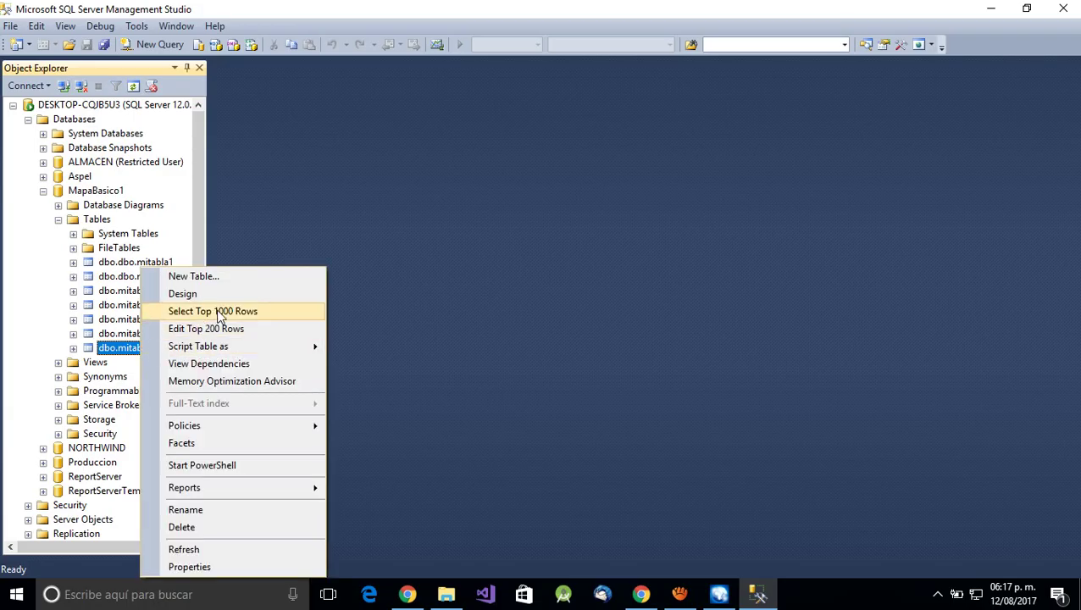
click(219, 312)
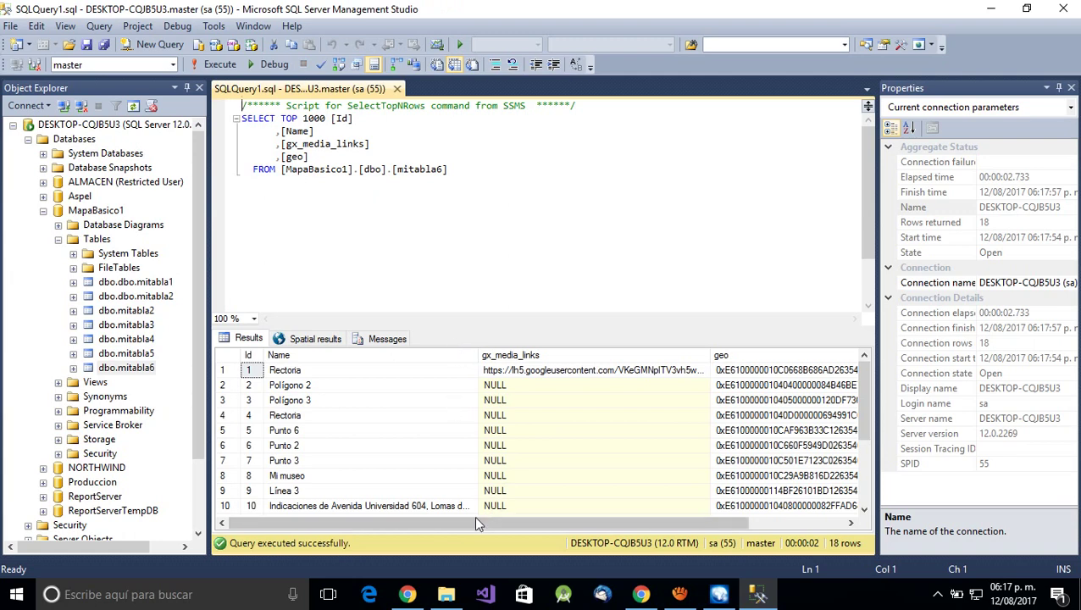
- Inspect the results grid, selecting row 1's gx_media_links and geo values
drag(473, 523, 496, 527)
scroll(512, 474, down, 3)
scroll(512, 472, up, 3)
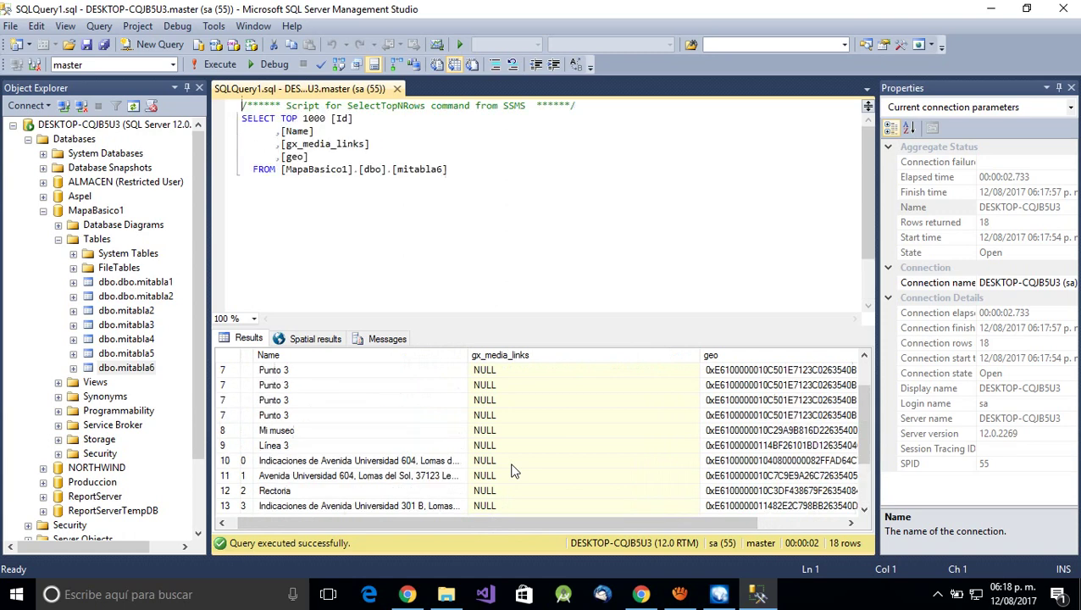
click(618, 371)
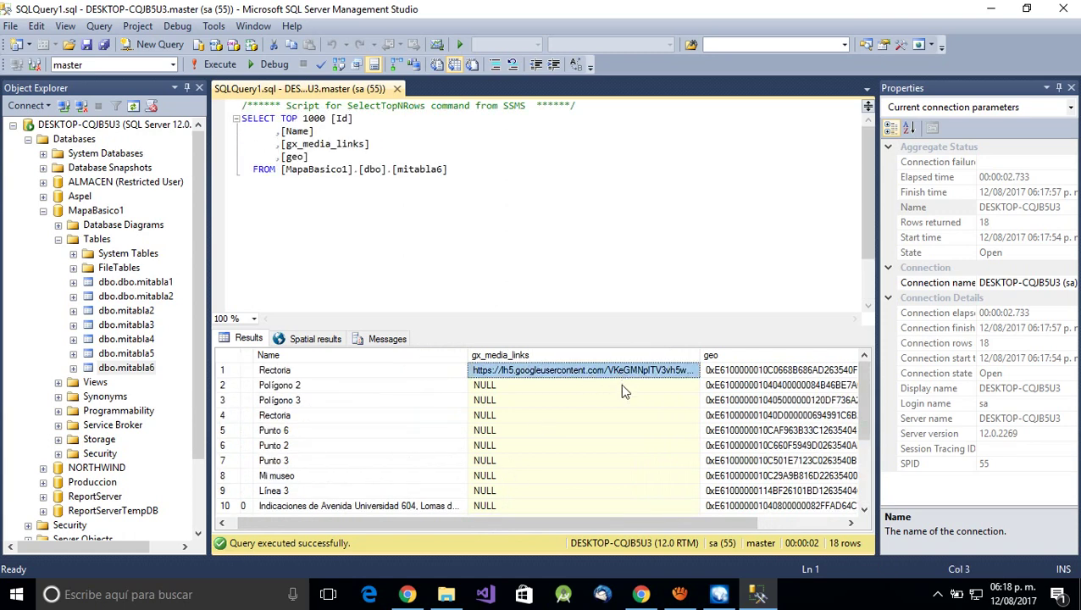
drag(627, 522, 432, 547)
click(745, 372)
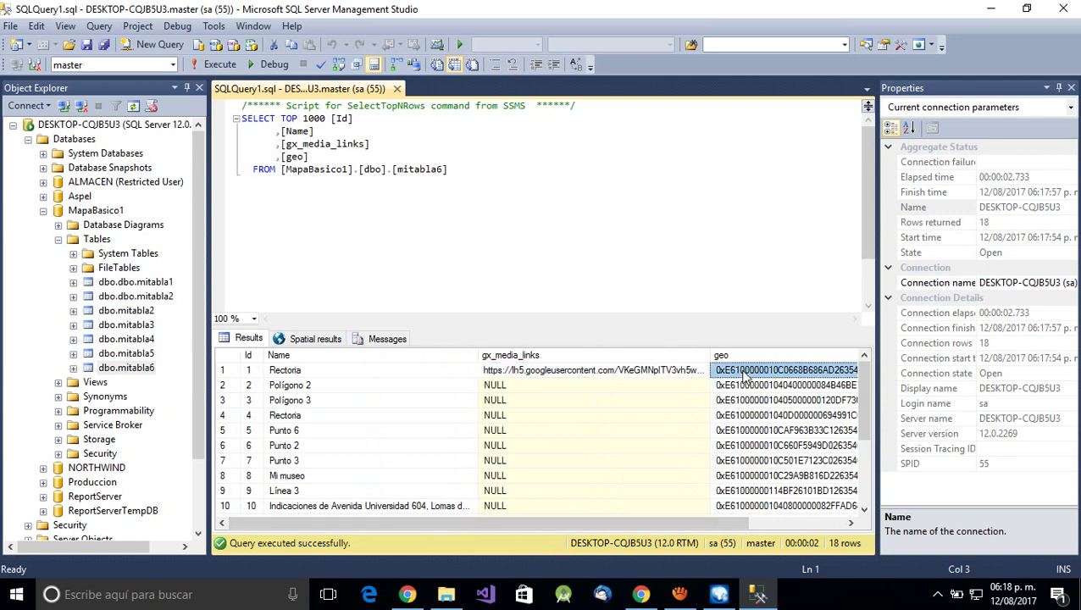
drag(628, 521, 723, 521)
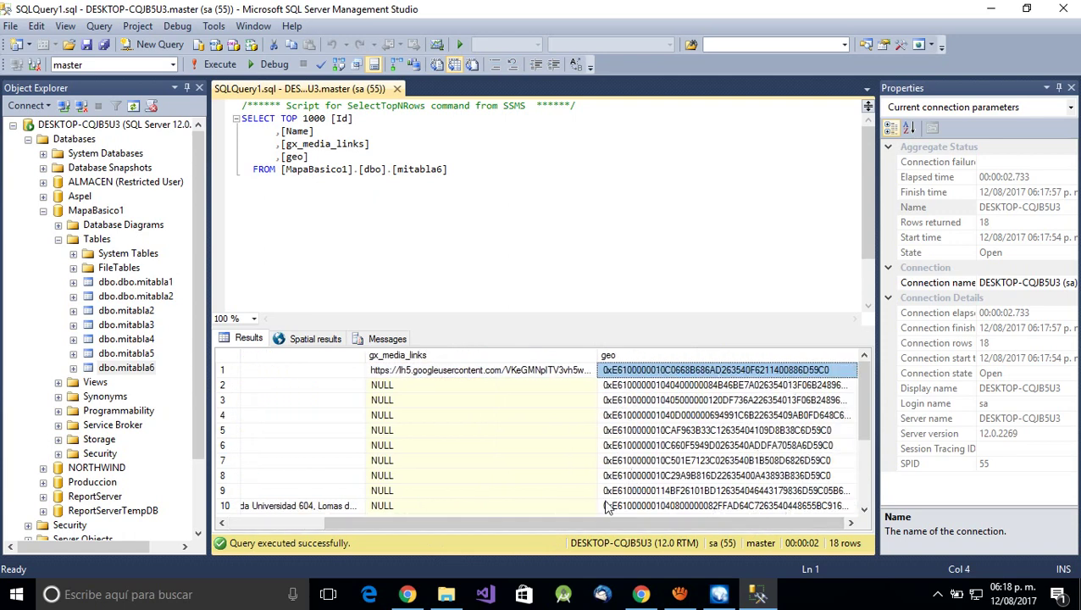
drag(526, 528, 430, 528)
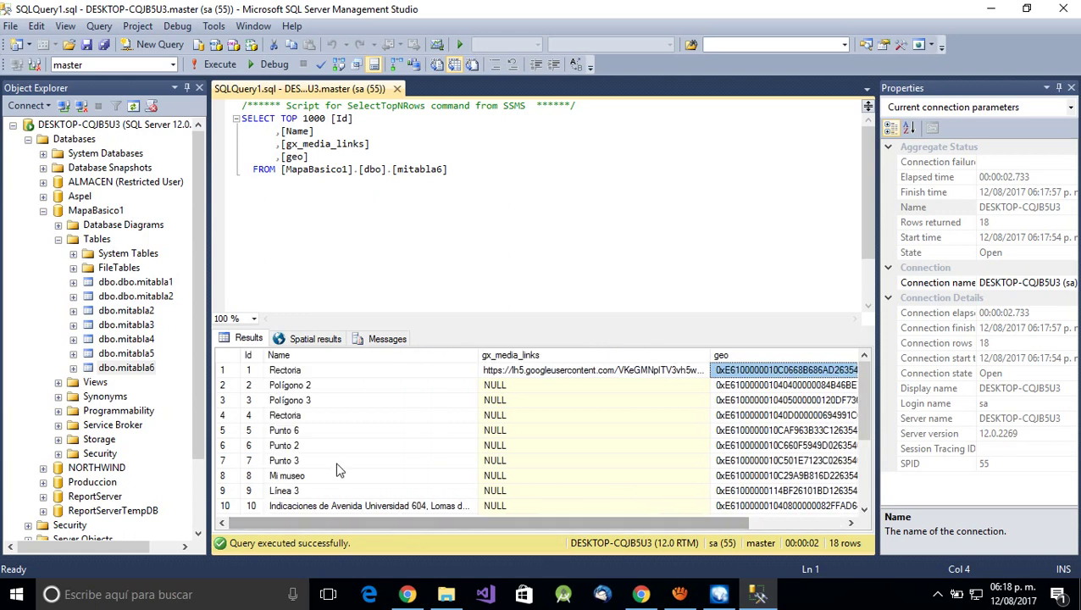
scroll(336, 470, down, 3)
scroll(336, 465, up, 3)
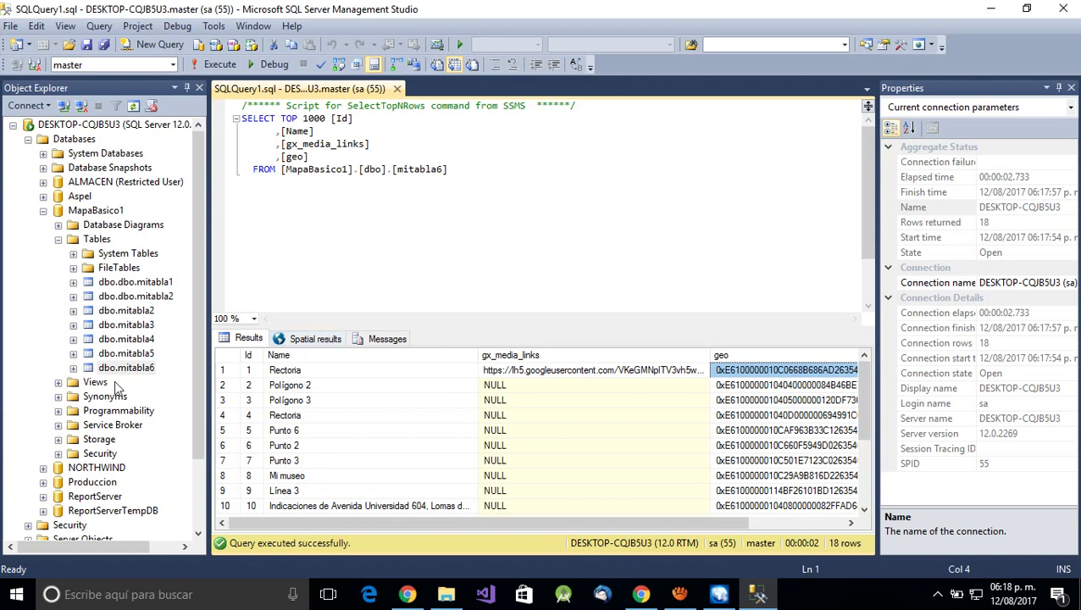
- Expand mitabla6's Columns folder and switch to the Spatial results view
click(74, 369)
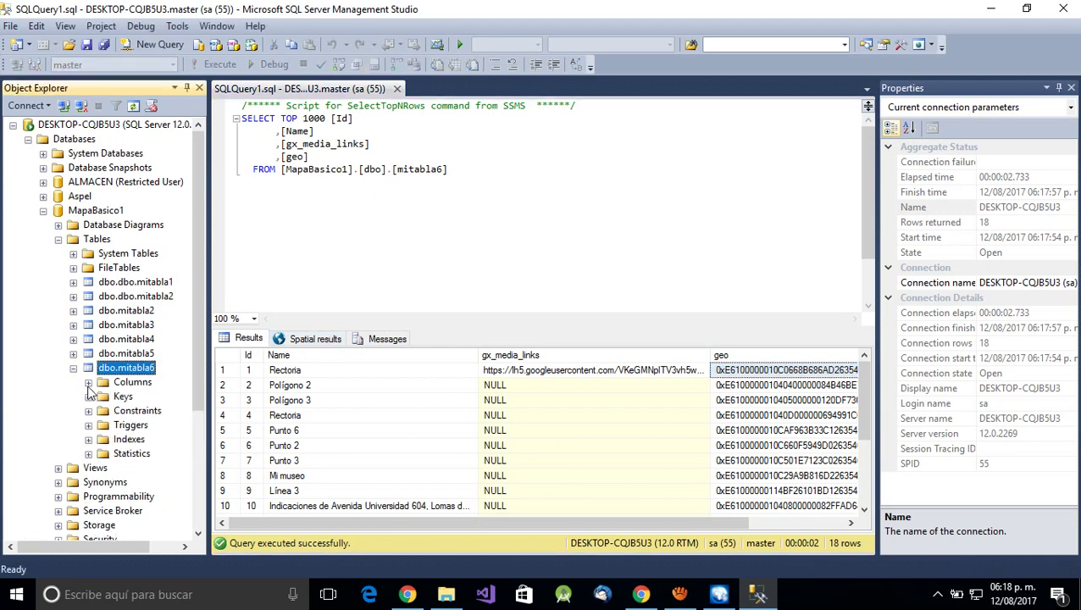
click(88, 382)
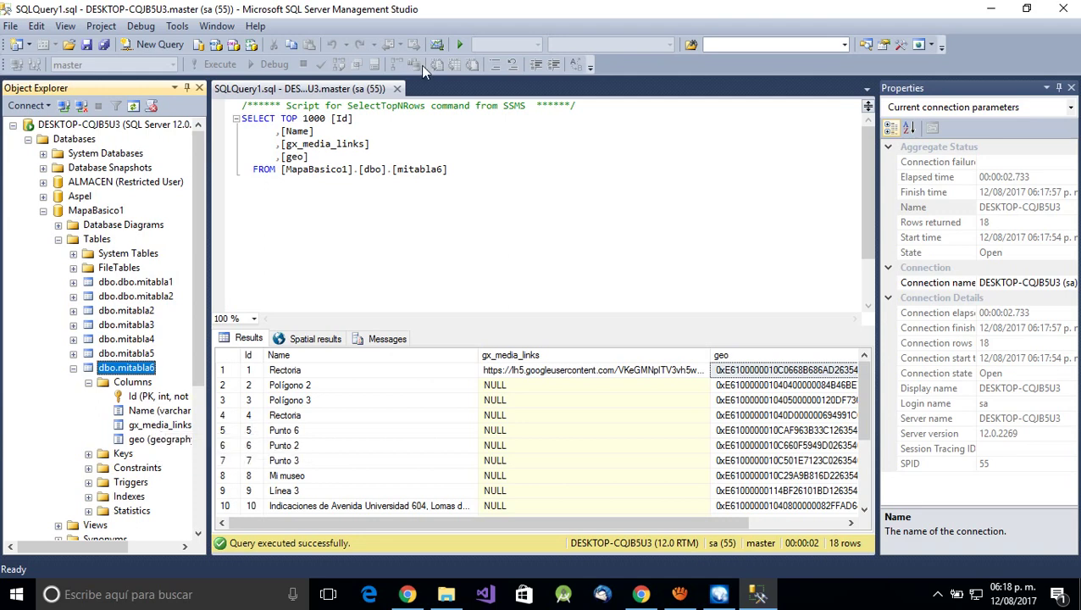
click(307, 340)
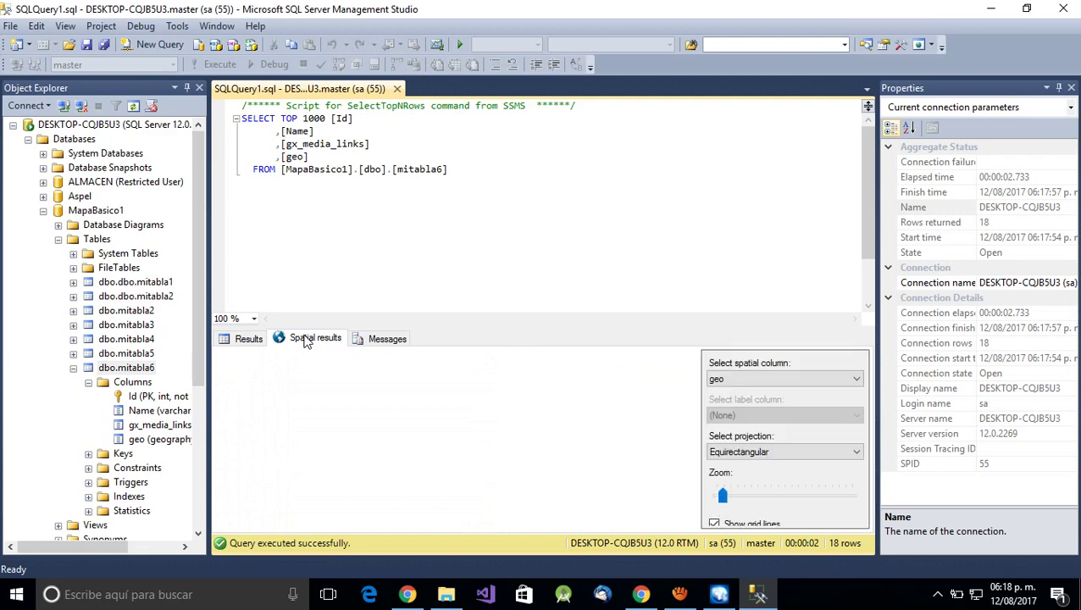
- Zoom and pan the Spatial results map to bring the mitabla6 shapes into view
drag(432, 399, 426, 435)
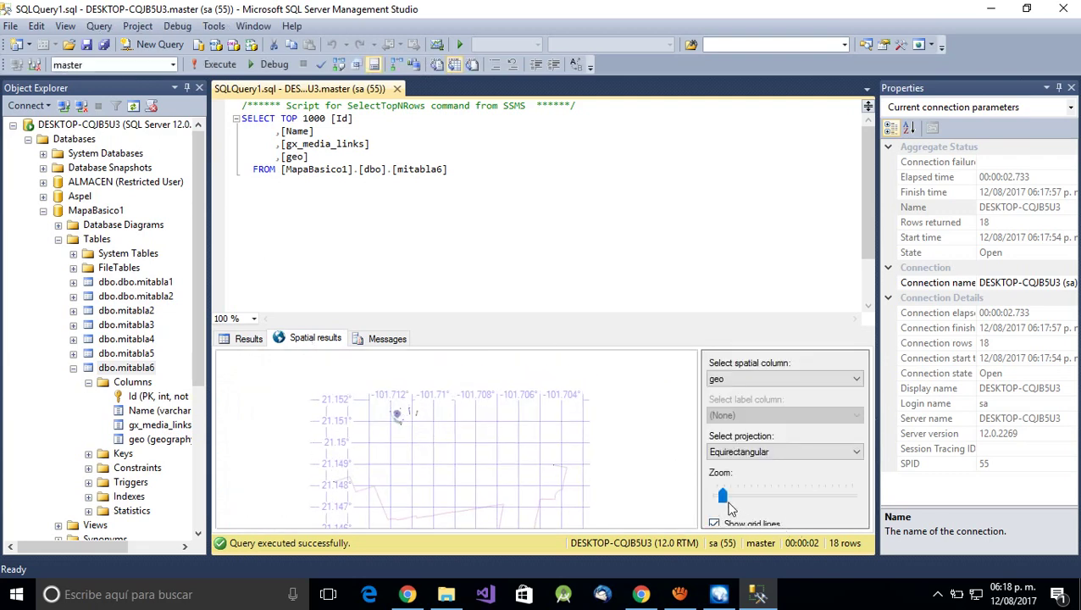
drag(723, 498, 759, 508)
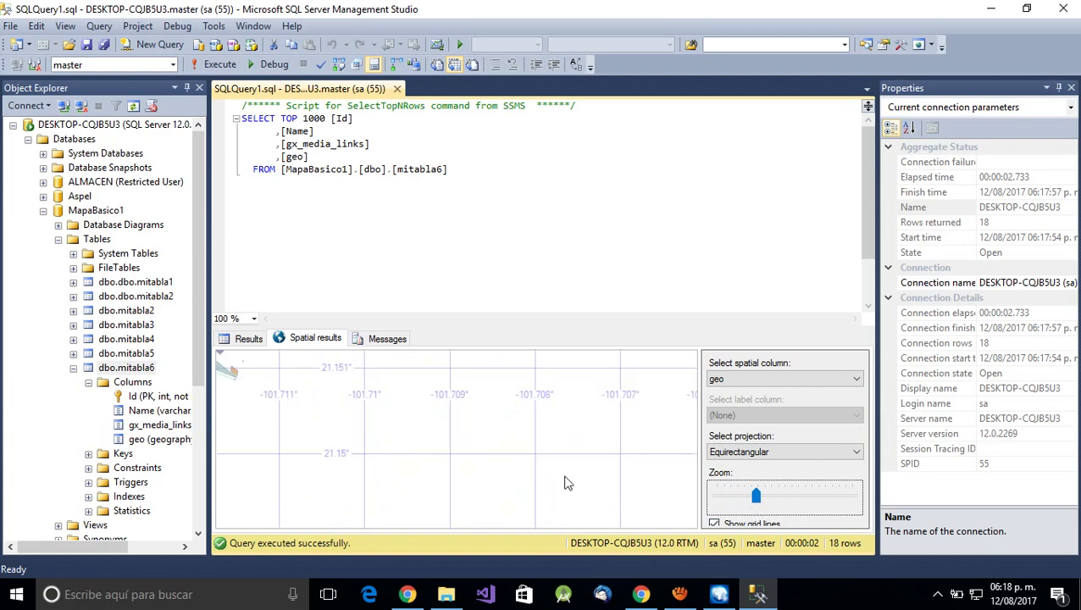
drag(279, 414, 462, 497)
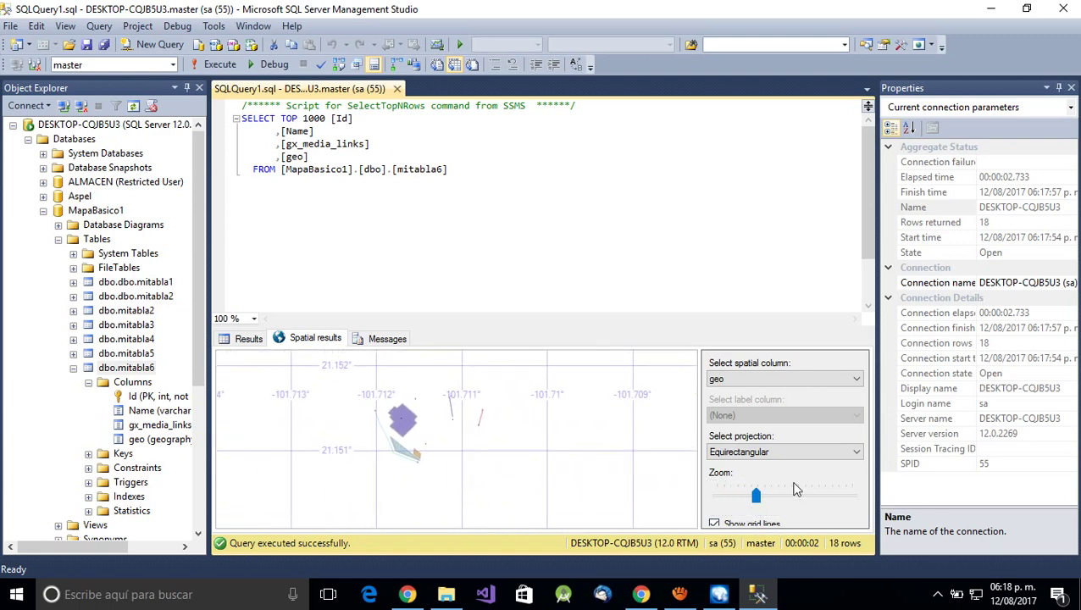
click(772, 500)
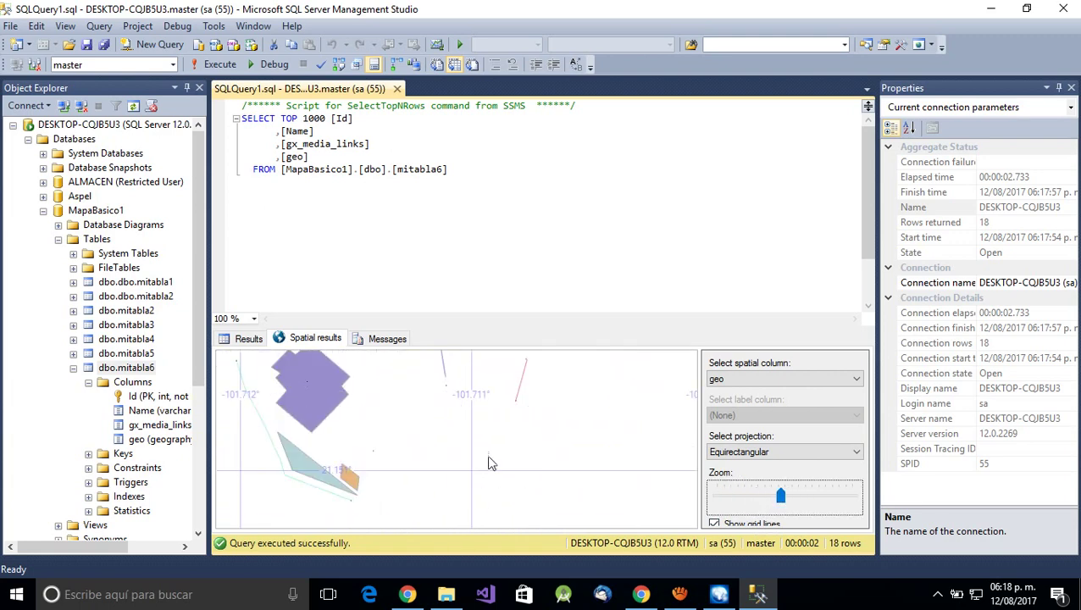
drag(402, 454, 448, 488)
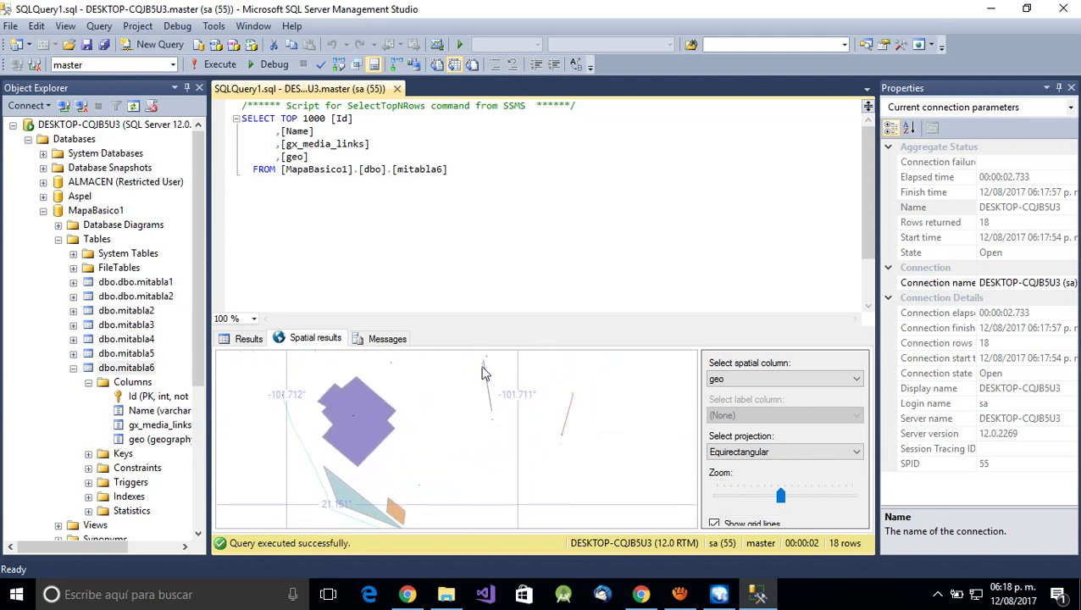
drag(430, 430, 471, 363)
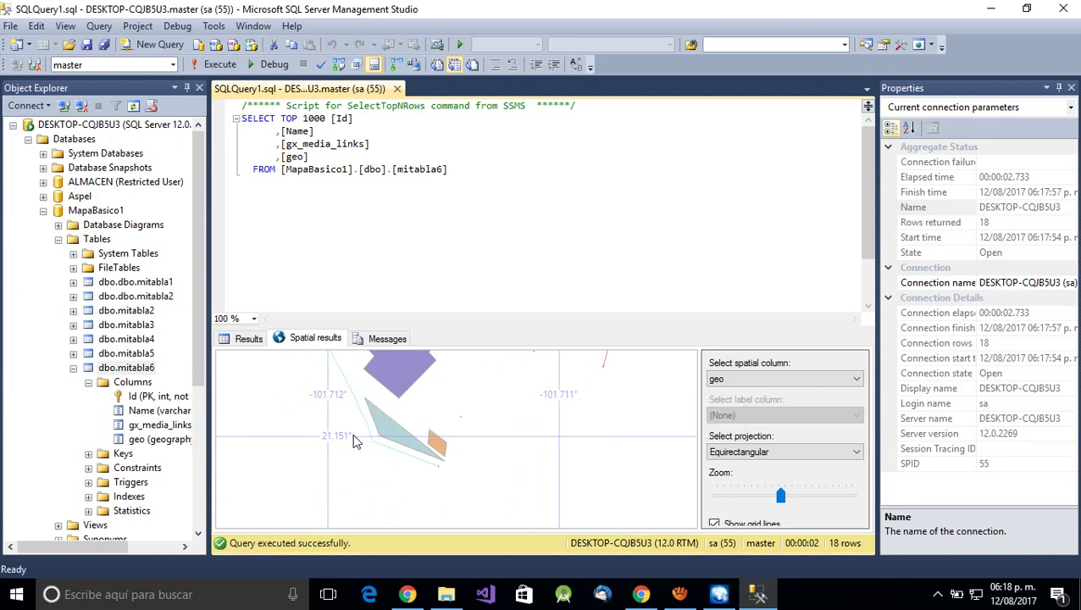
drag(356, 441, 416, 490)
drag(366, 454, 442, 355)
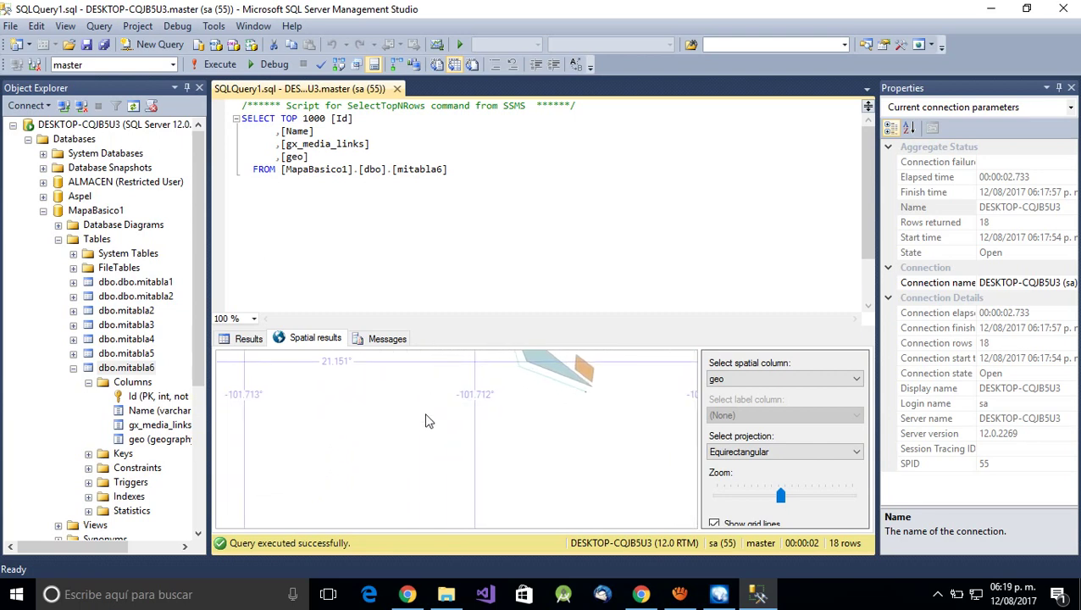
drag(422, 405, 427, 366)
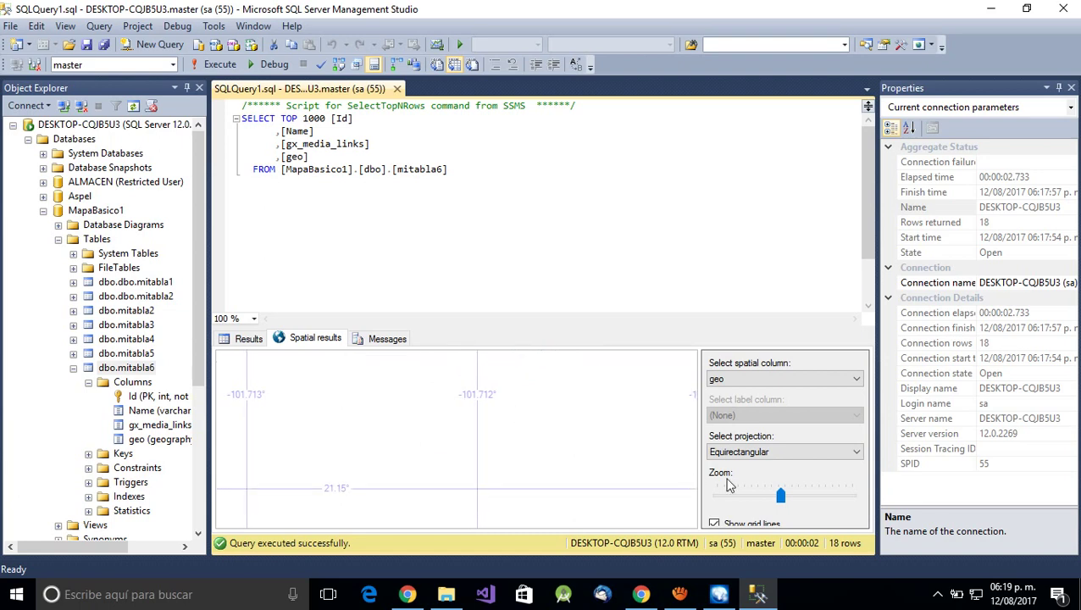
- Zoom out and follow the route line across the map near -101.705°, 21.149°
drag(780, 496, 747, 496)
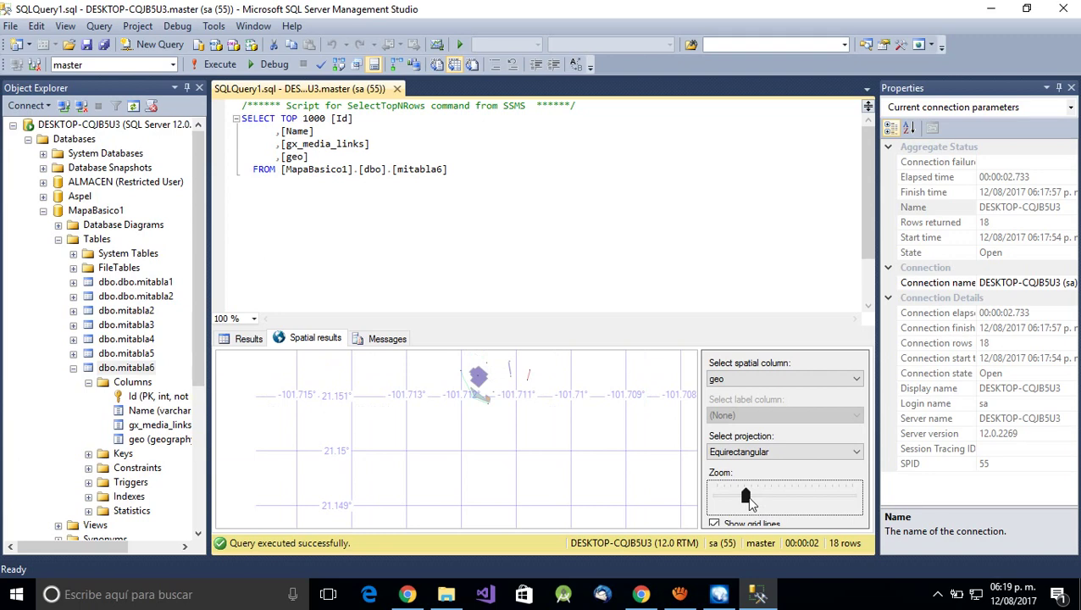
drag(535, 473, 540, 379)
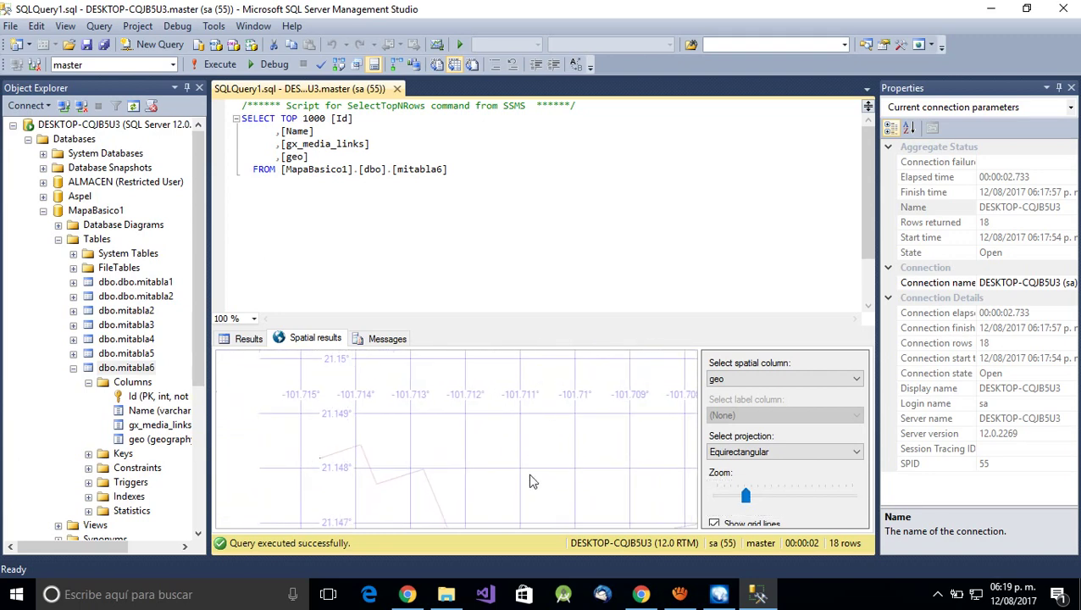
drag(530, 478, 499, 434)
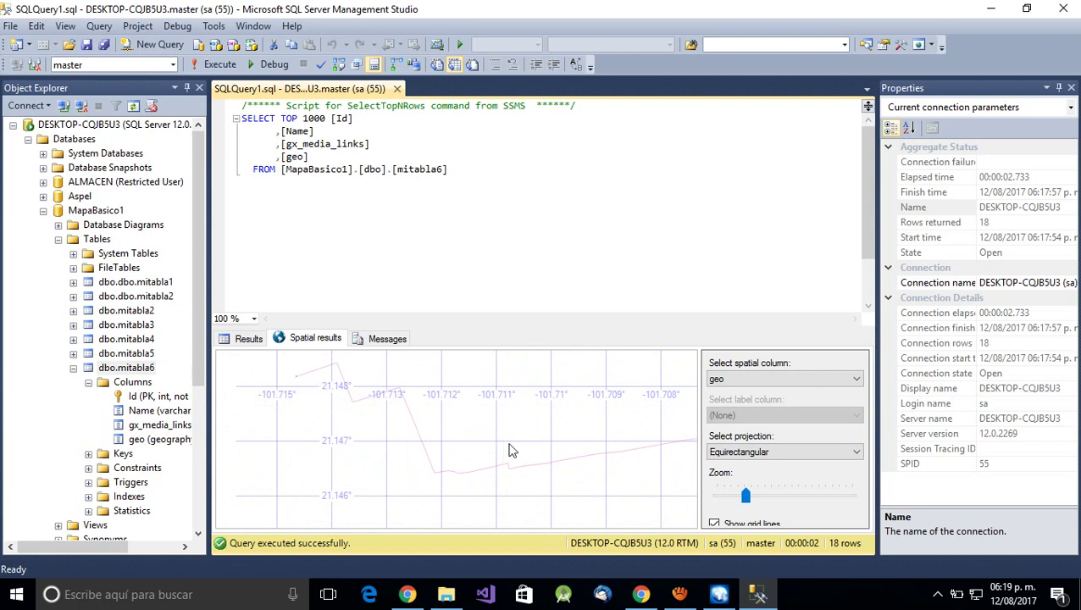
drag(511, 451, 263, 406)
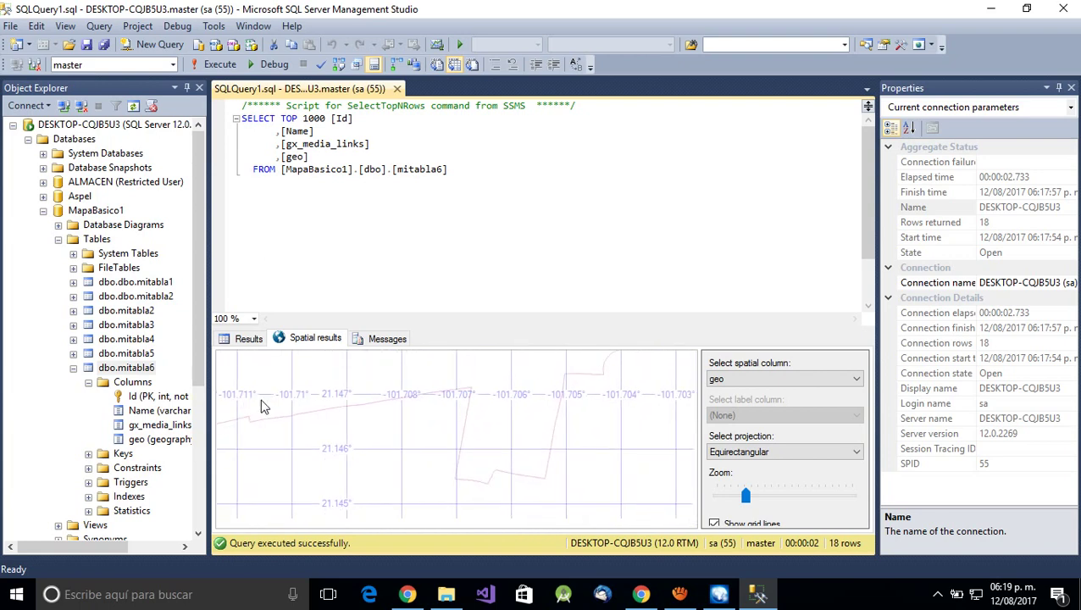
drag(566, 433, 512, 453)
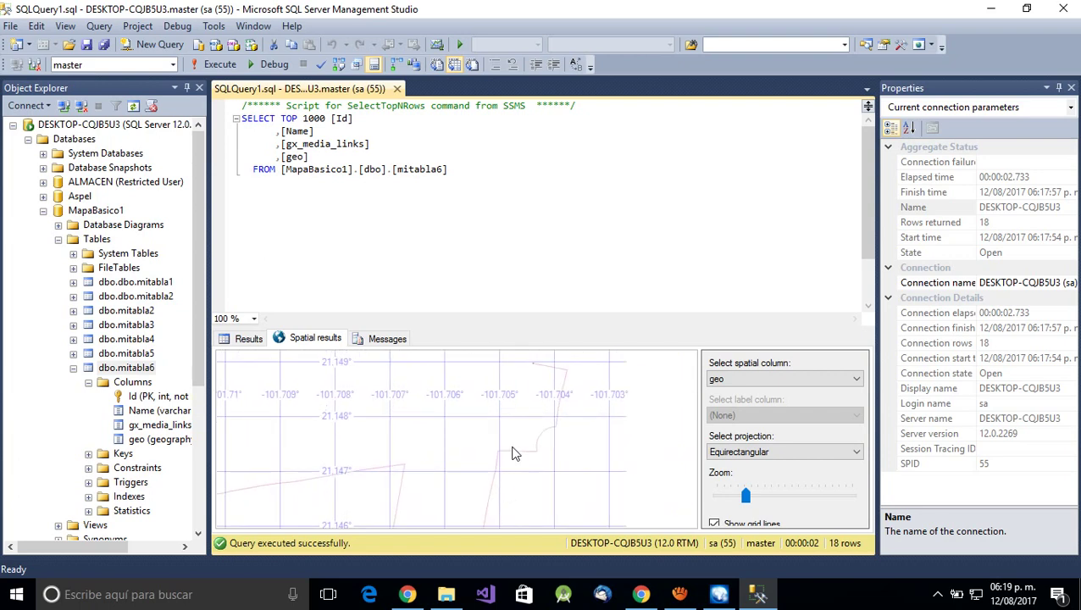
drag(508, 411, 476, 461)
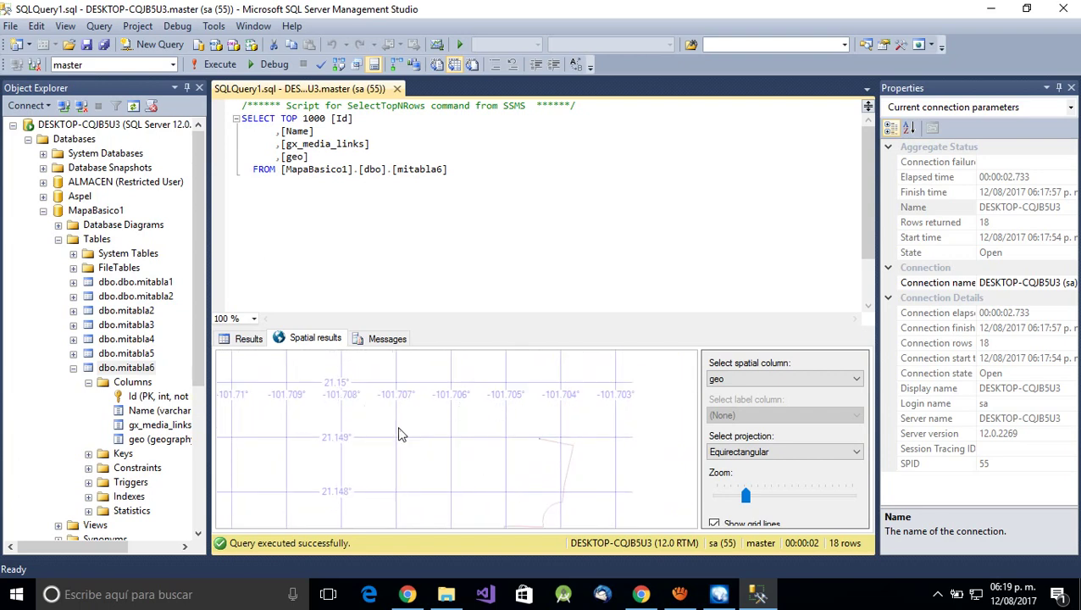
drag(402, 435, 482, 438)
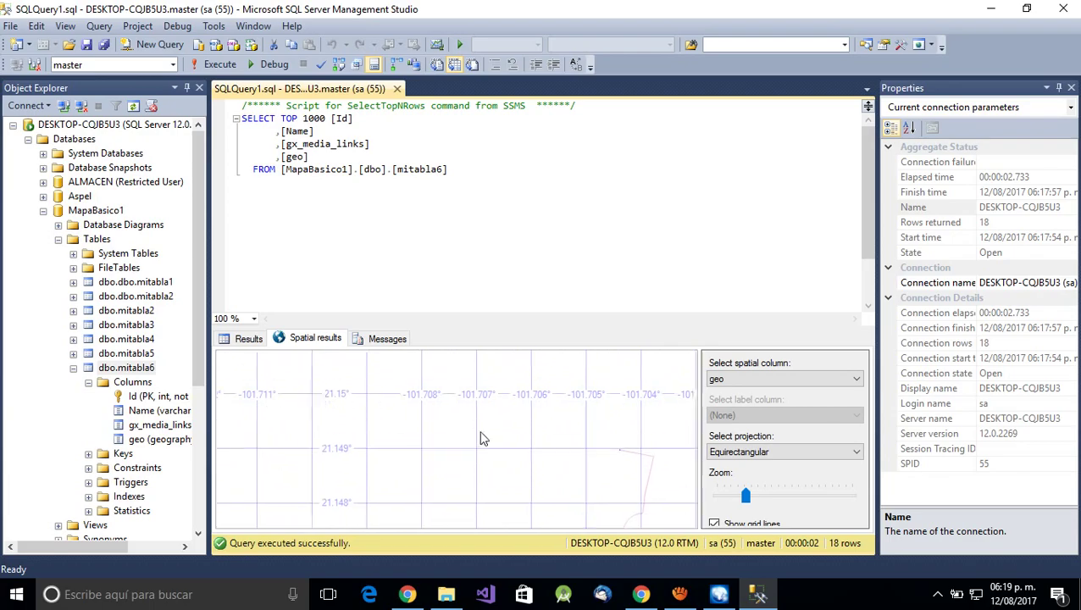
- Compare the route with the original Mapa1 in My Maps, then return to spatial results
click(407, 594)
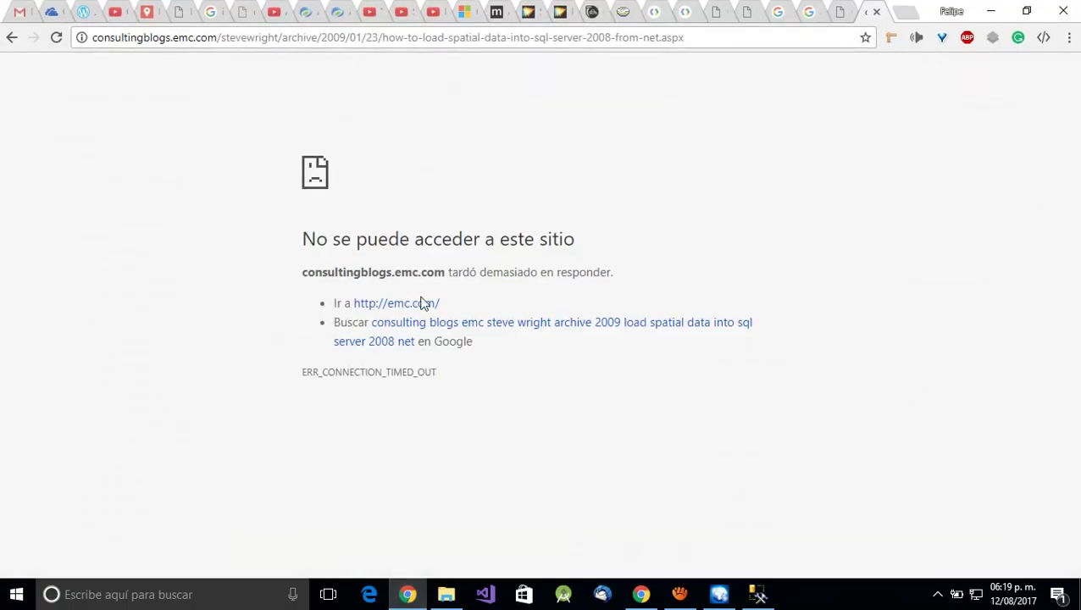
click(407, 593)
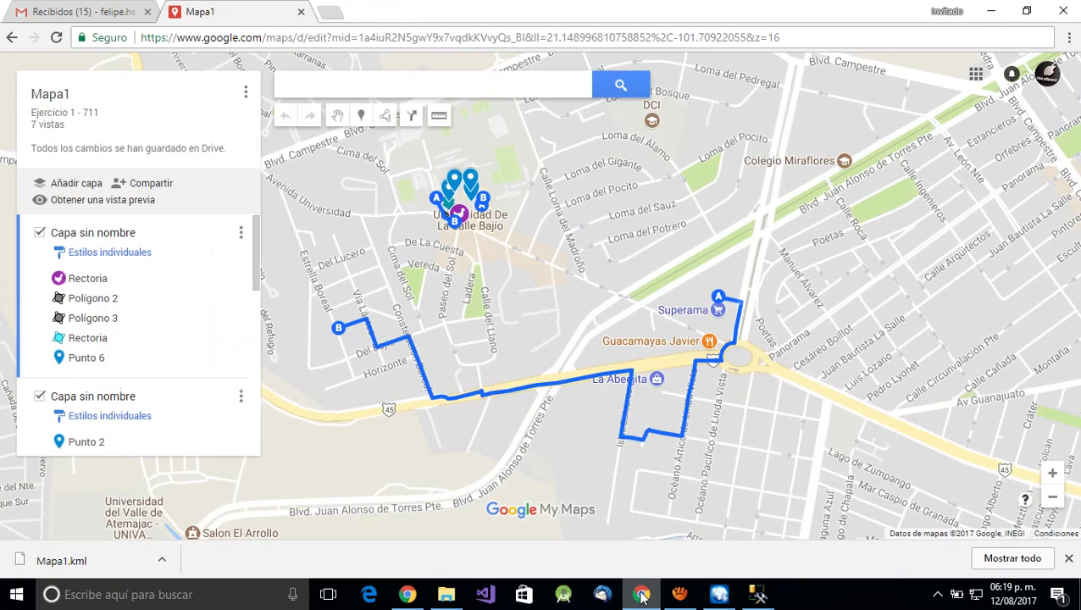
click(642, 594)
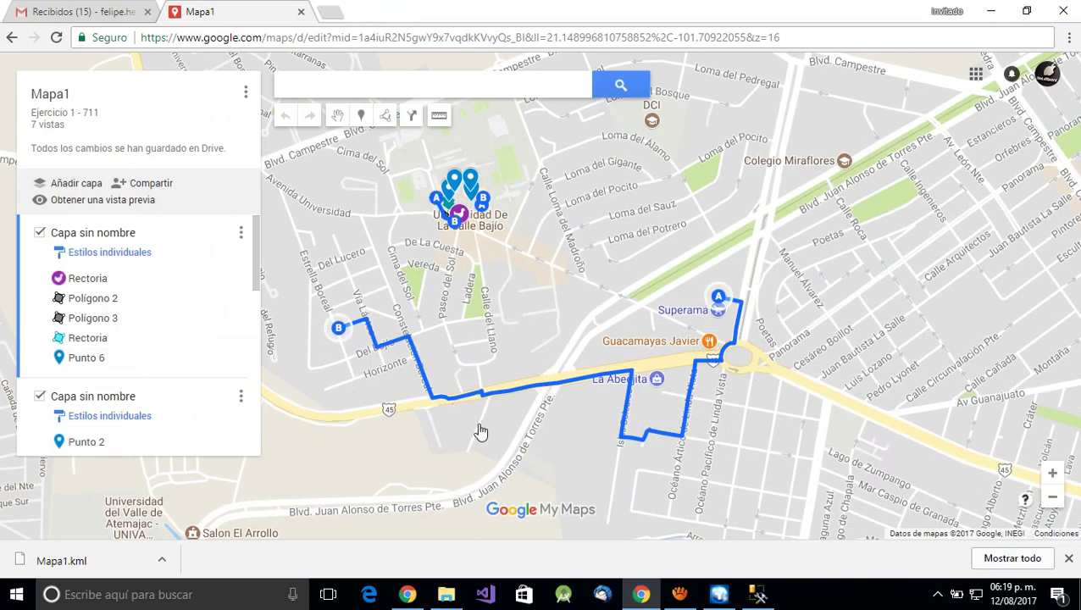
click(992, 11)
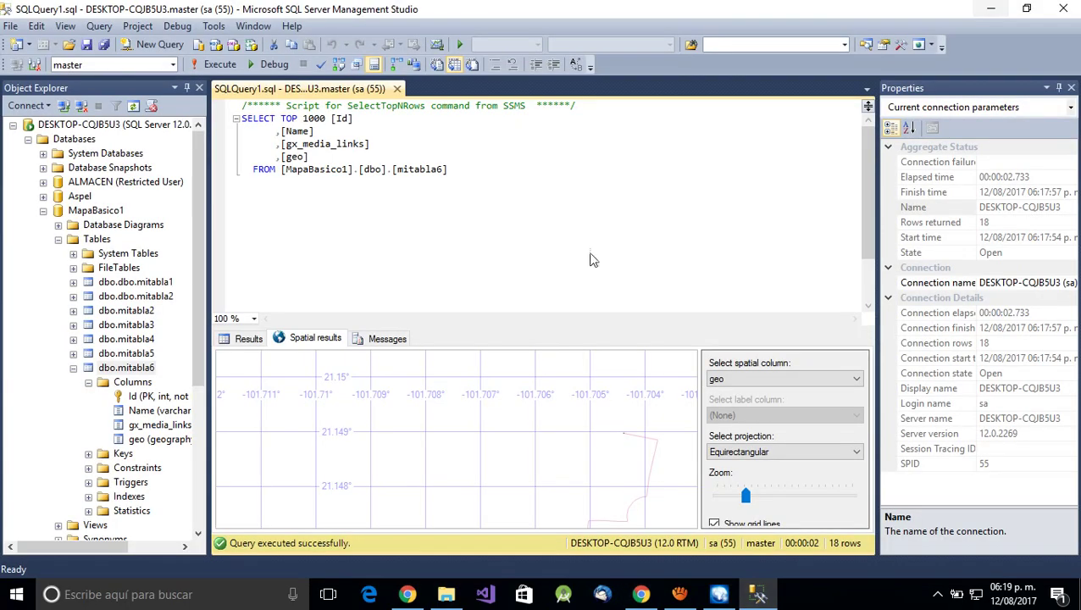
- Pan the spatial results map until the mitabla6 polygon and points near -101.712°, 21.151° show
drag(362, 424, 514, 524)
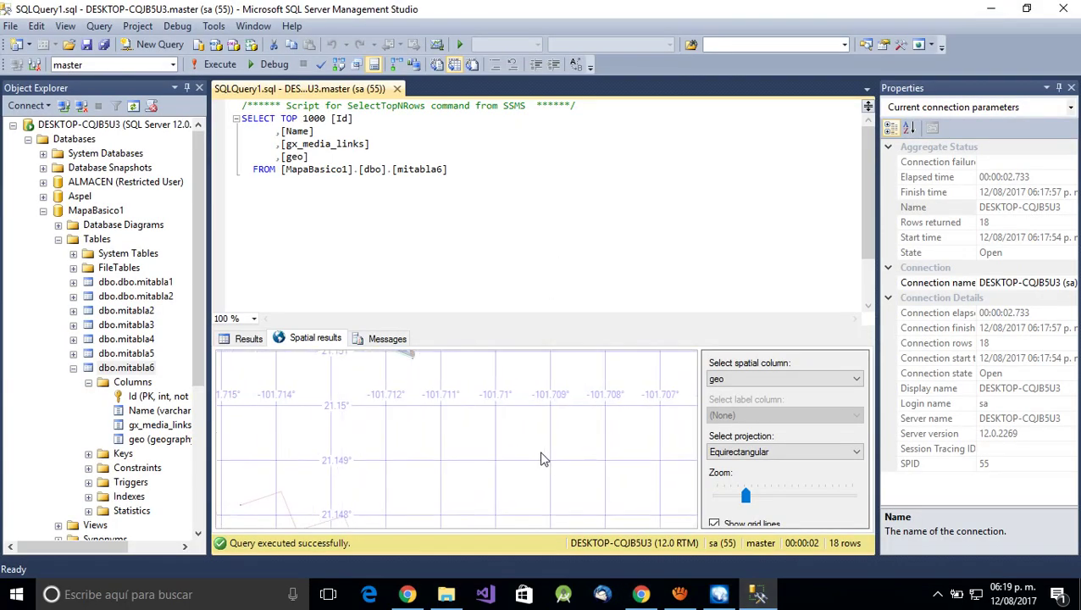
drag(432, 441, 464, 450)
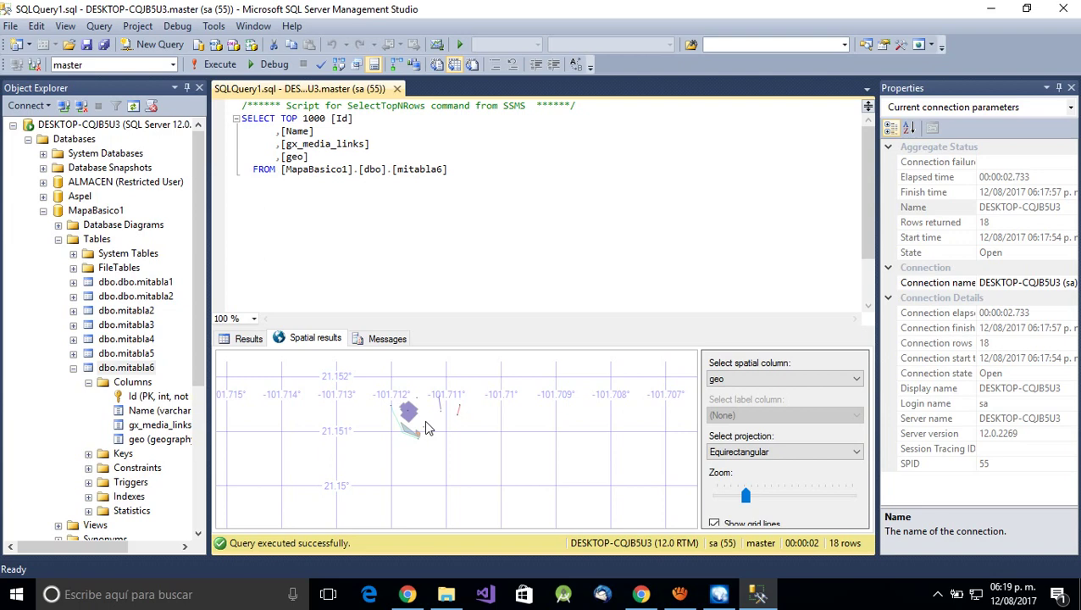
drag(426, 423, 456, 464)
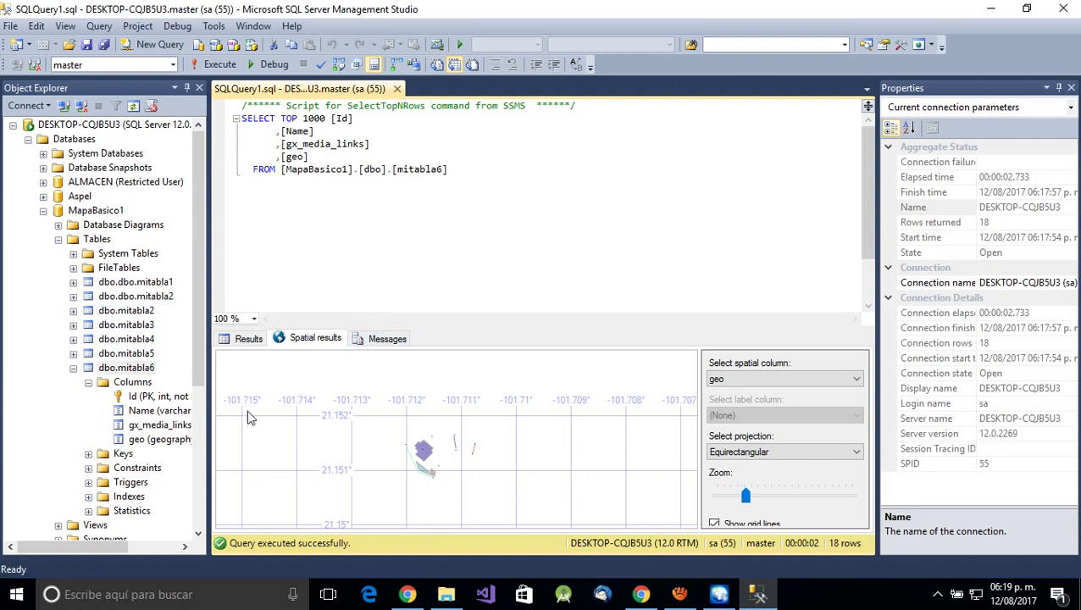
click(234, 596)
- Search Windows for 'navica' to launch Navicat Premium
text(navica)
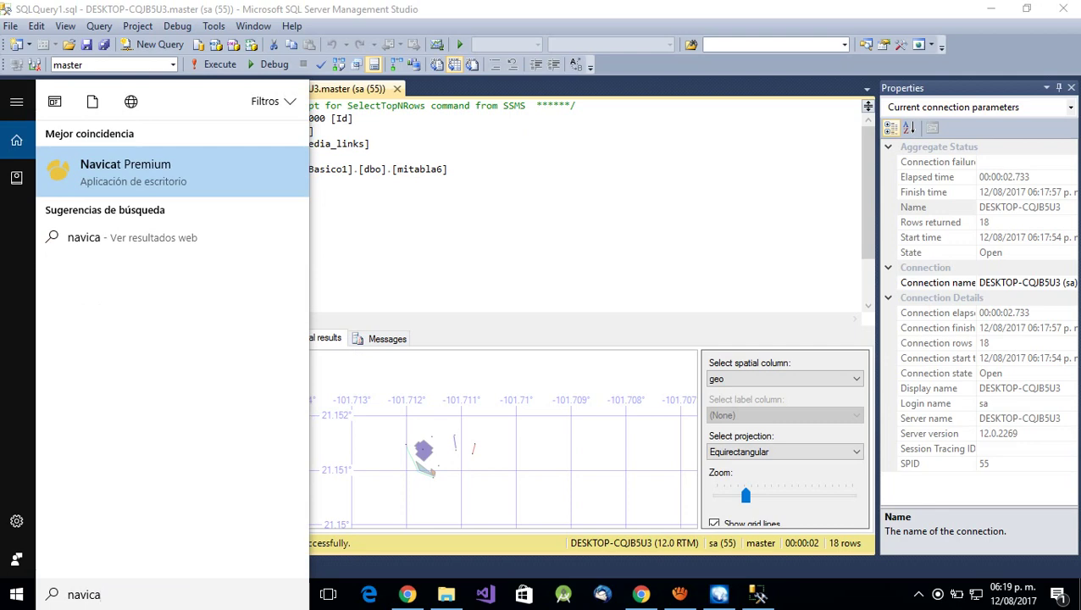
key(Escape)
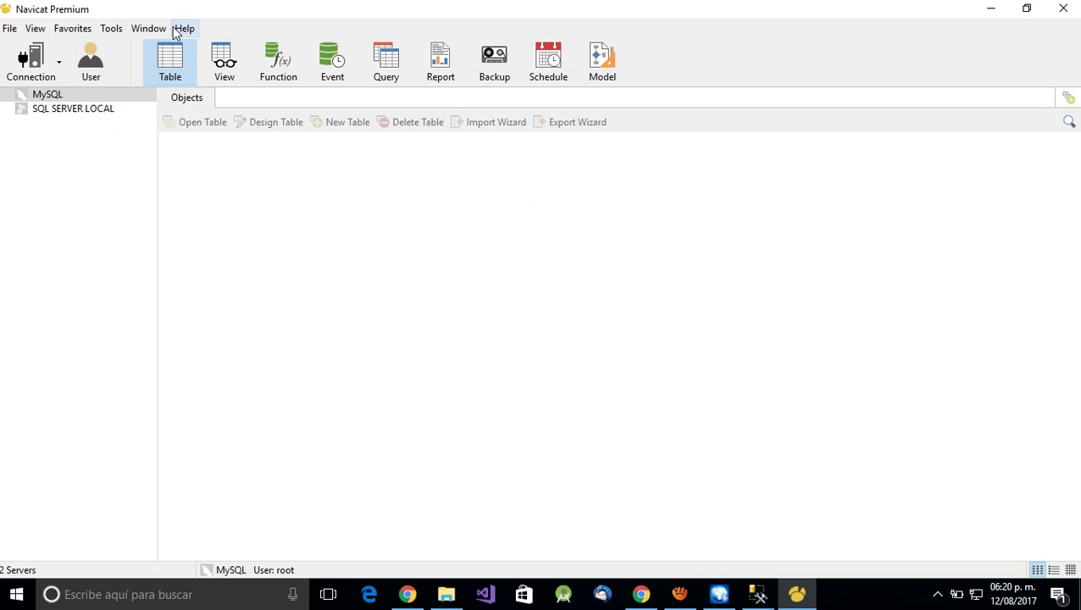
- Connect to SQL SERVER LOCAL, expand MapaBasico1 and its dbo schema, and open mitabla6
double_click(83, 115)
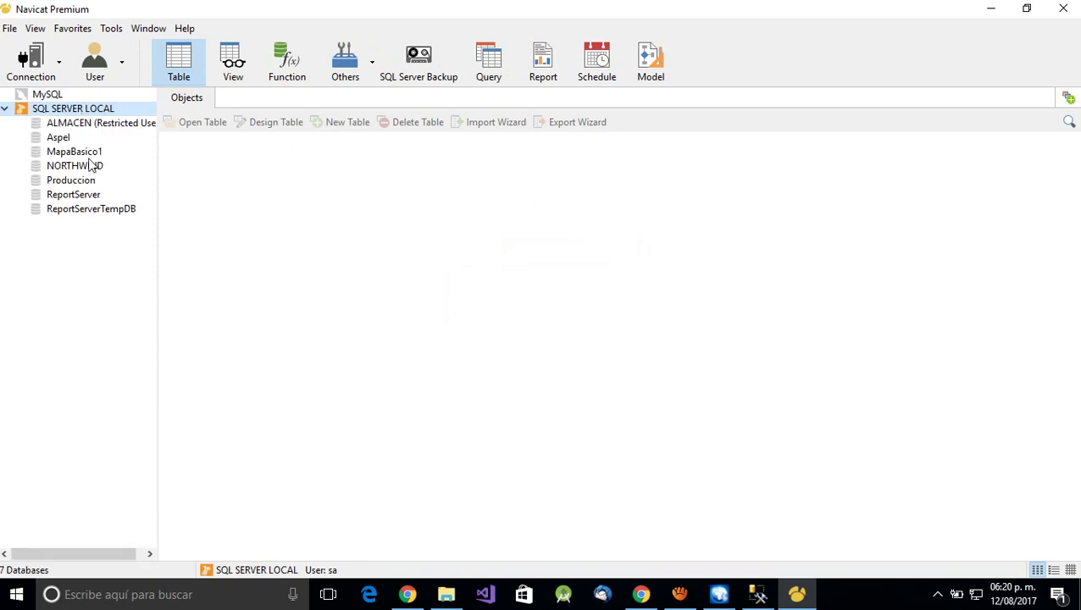
click(76, 152)
double_click(79, 154)
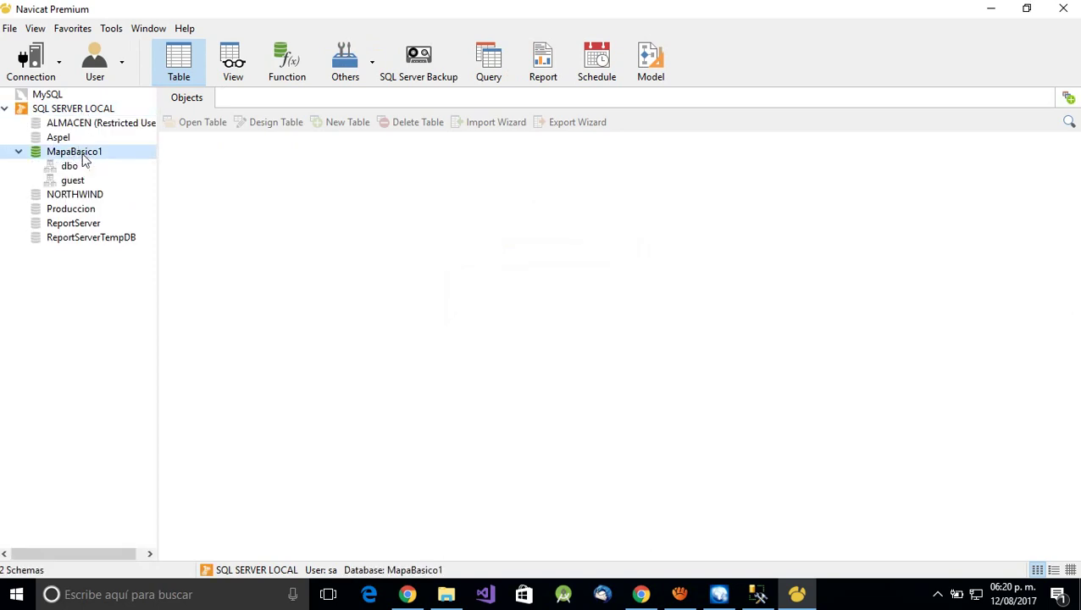
click(111, 222)
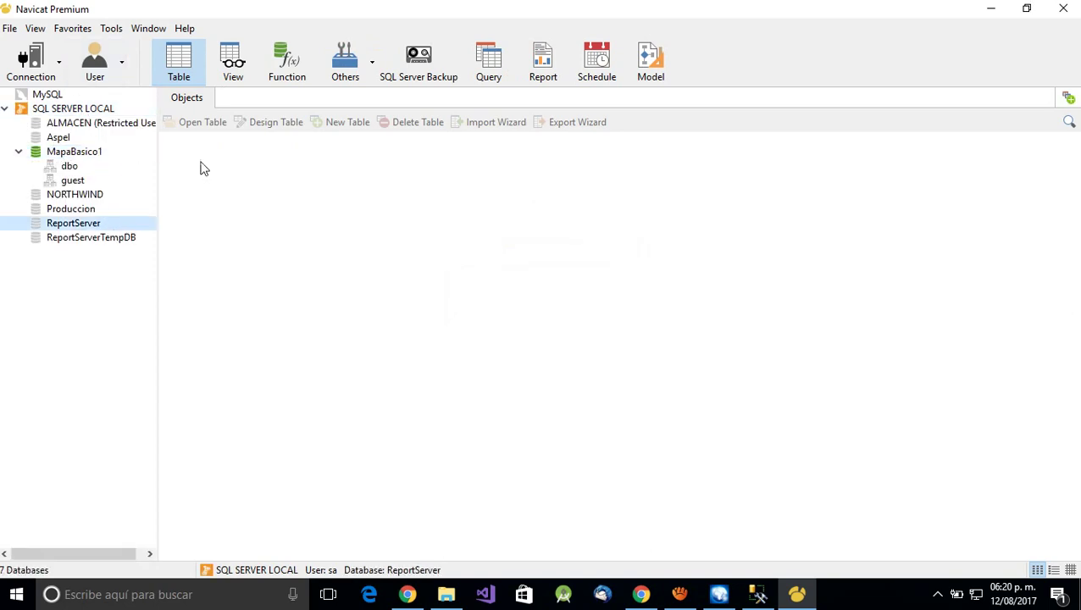
click(59, 63)
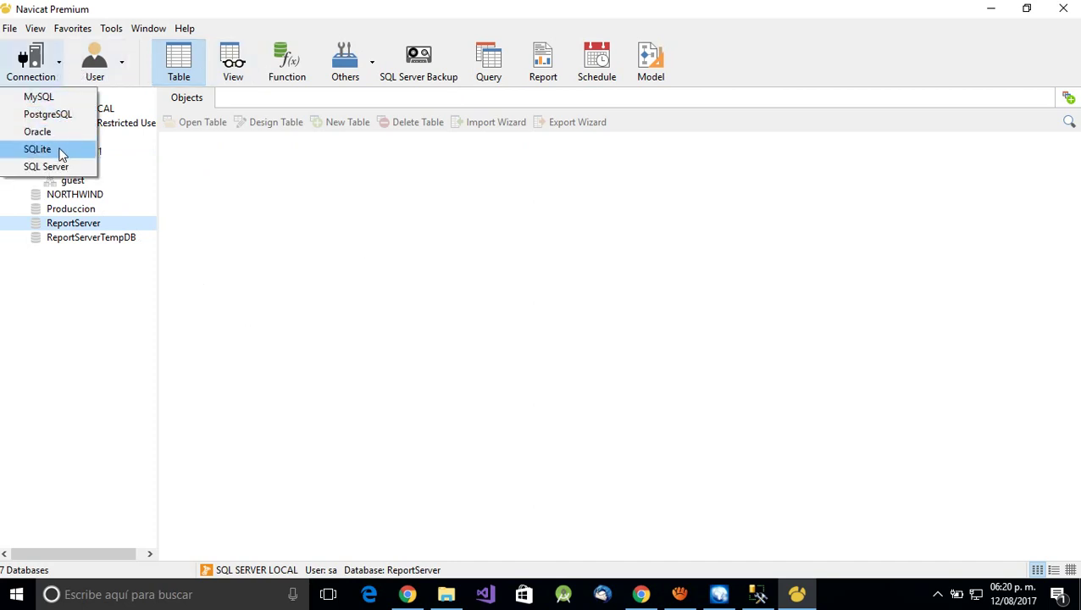
click(120, 352)
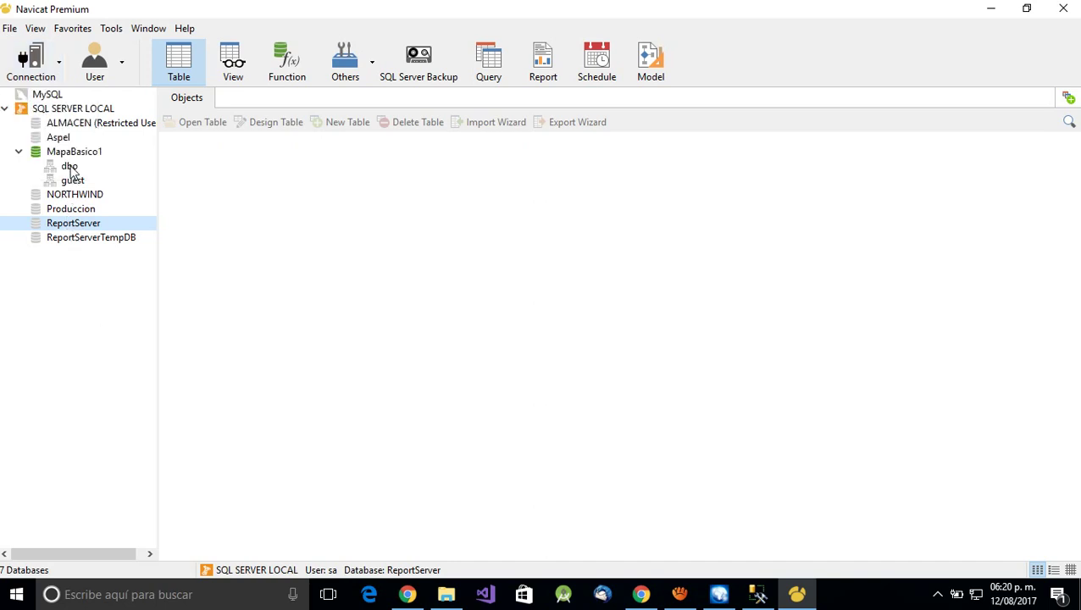
double_click(70, 167)
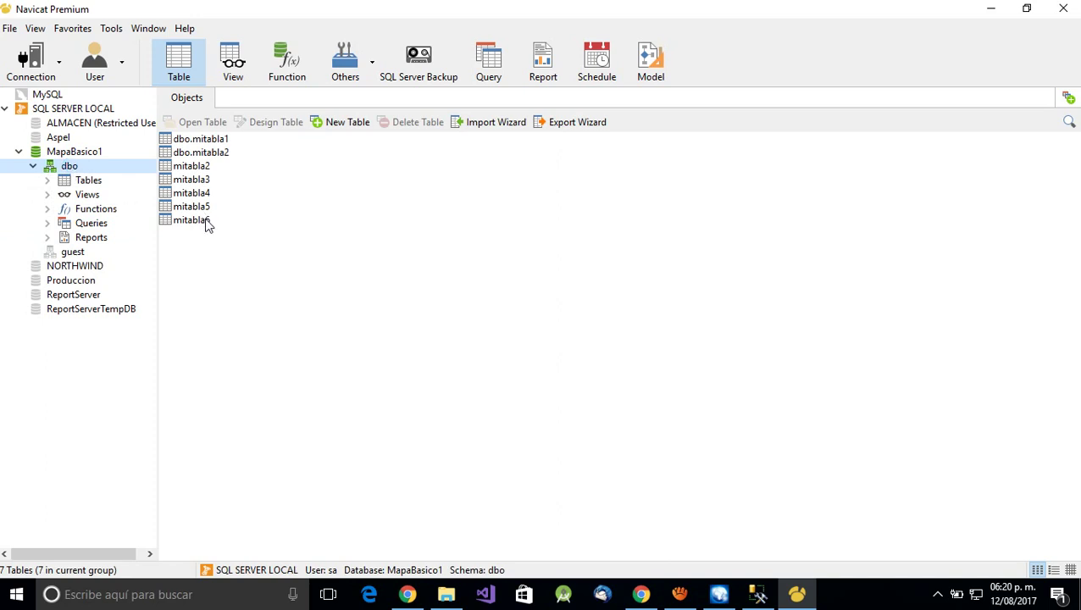
click(205, 222)
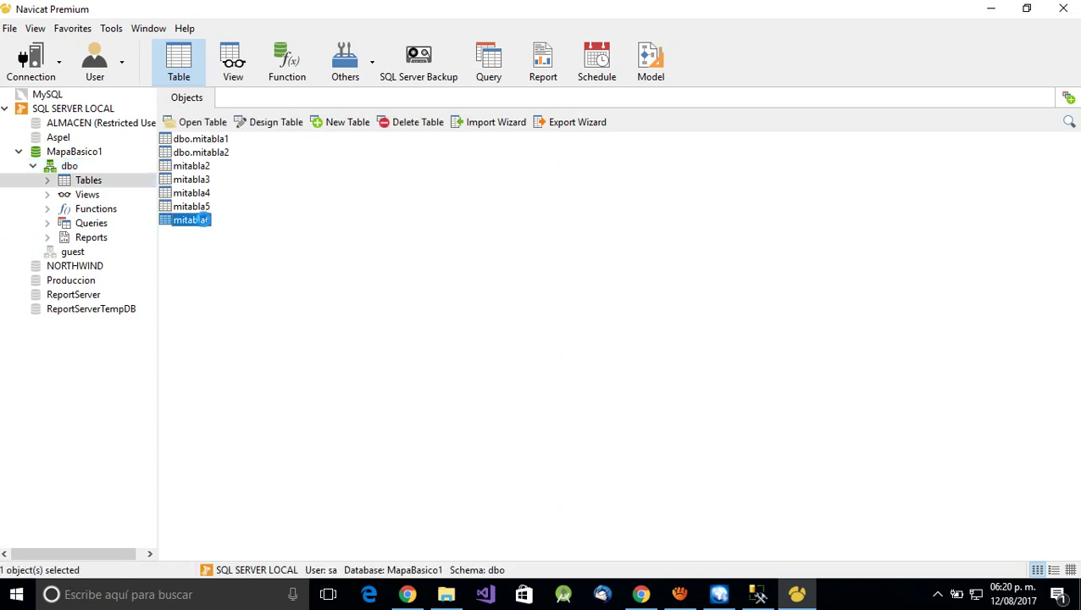
double_click(202, 219)
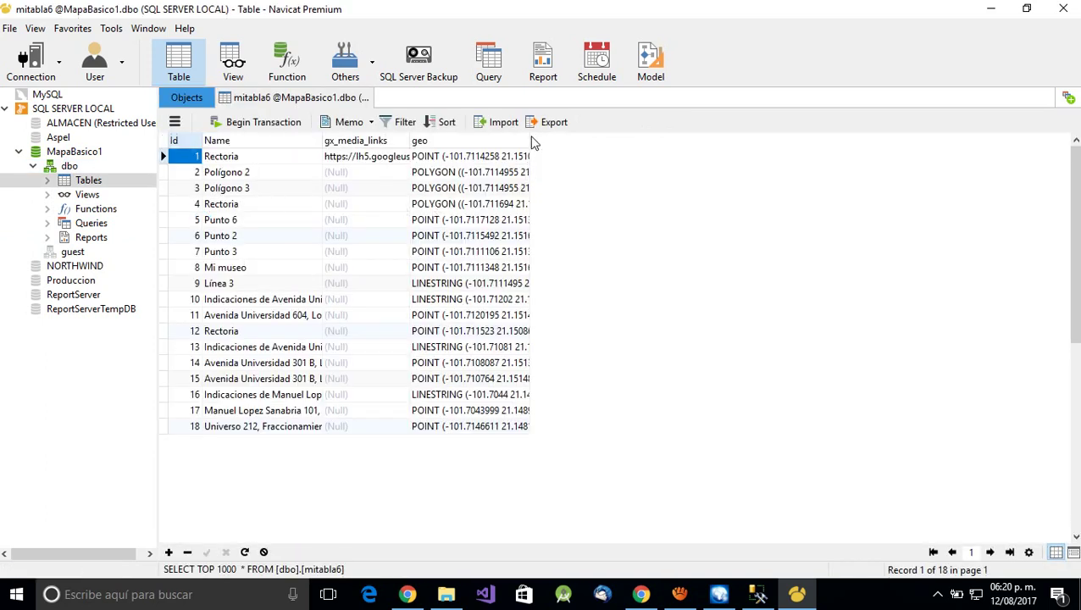
- Widen the geo column and inspect record 18's POINT WKT value in the mitabla6 grid
double_click(530, 137)
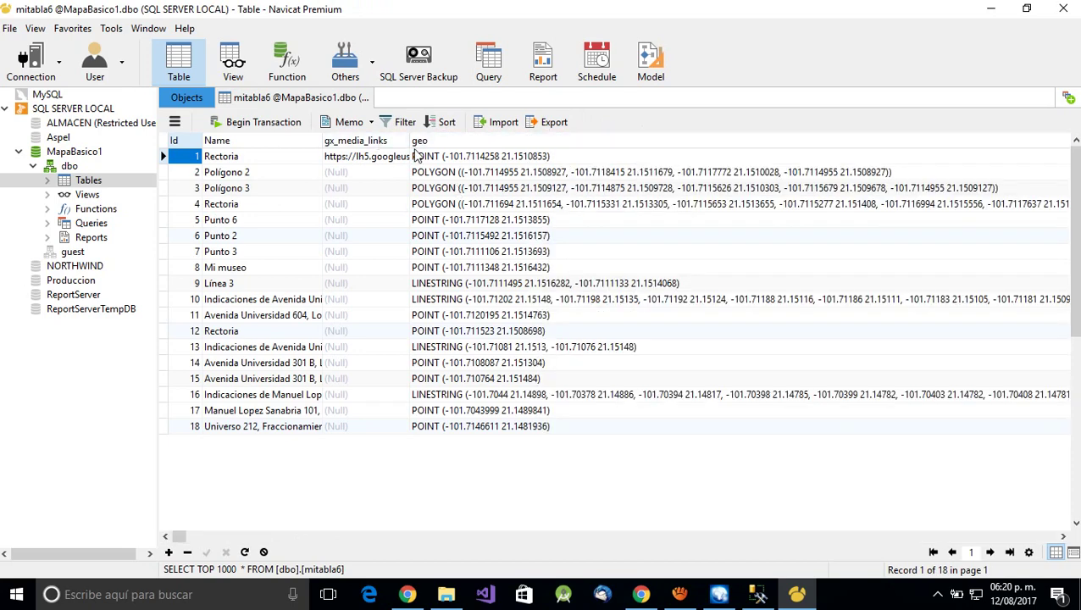
click(487, 429)
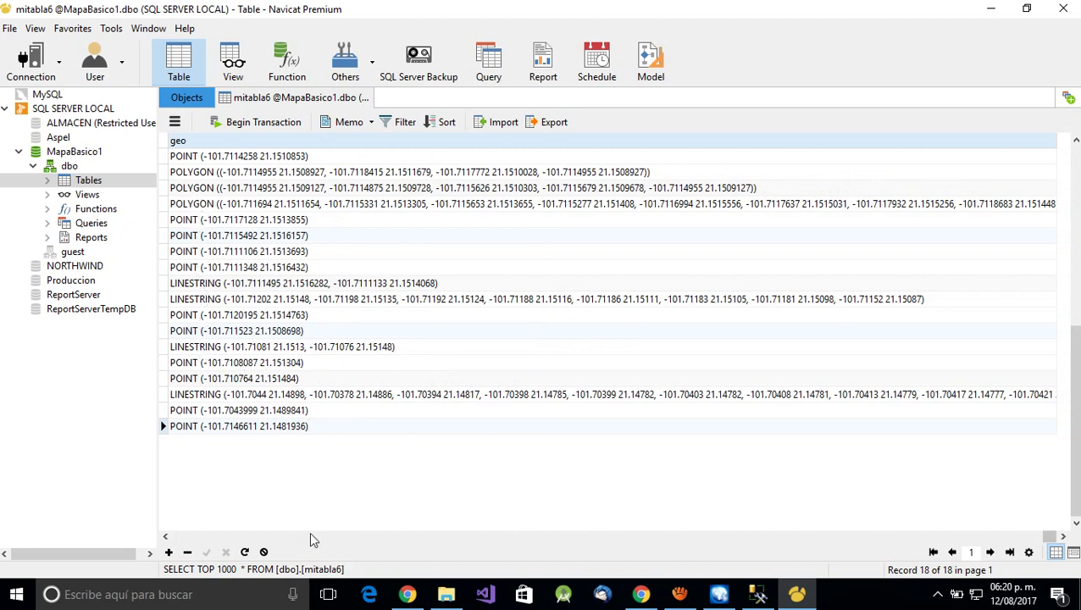
click(167, 536)
click(167, 537)
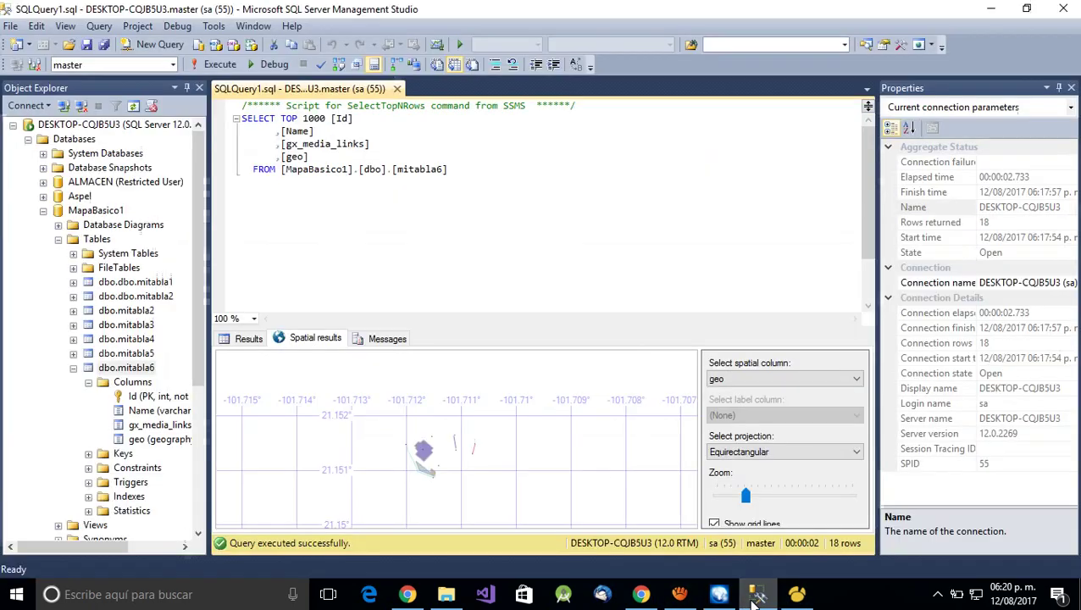
- In SSMS, show the Results grid and inspect the hexadecimal geo values of rows 3 and 6
click(757, 594)
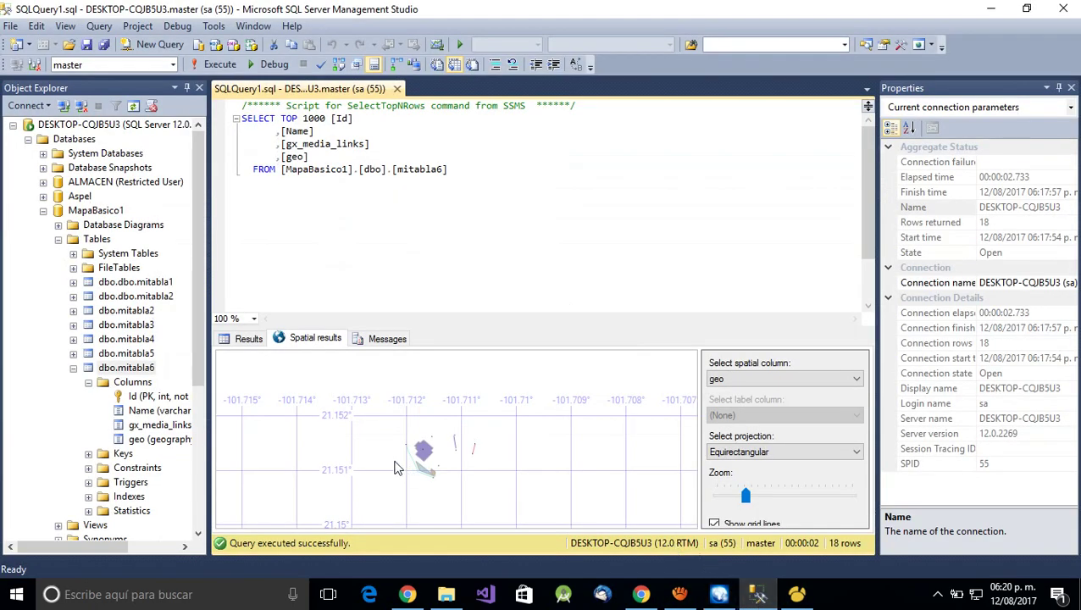
click(242, 340)
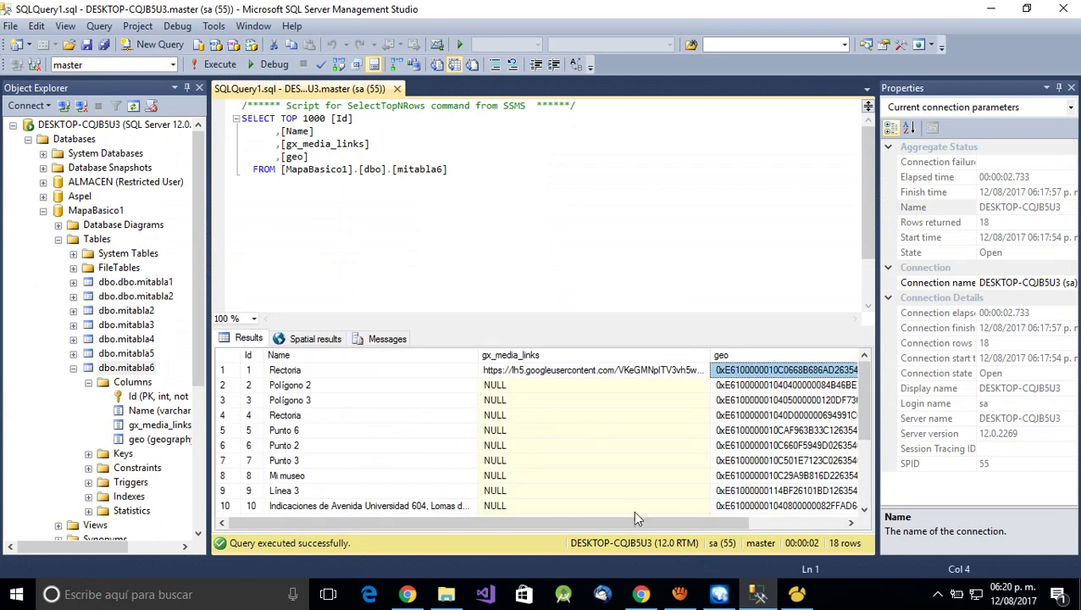
drag(566, 524, 736, 534)
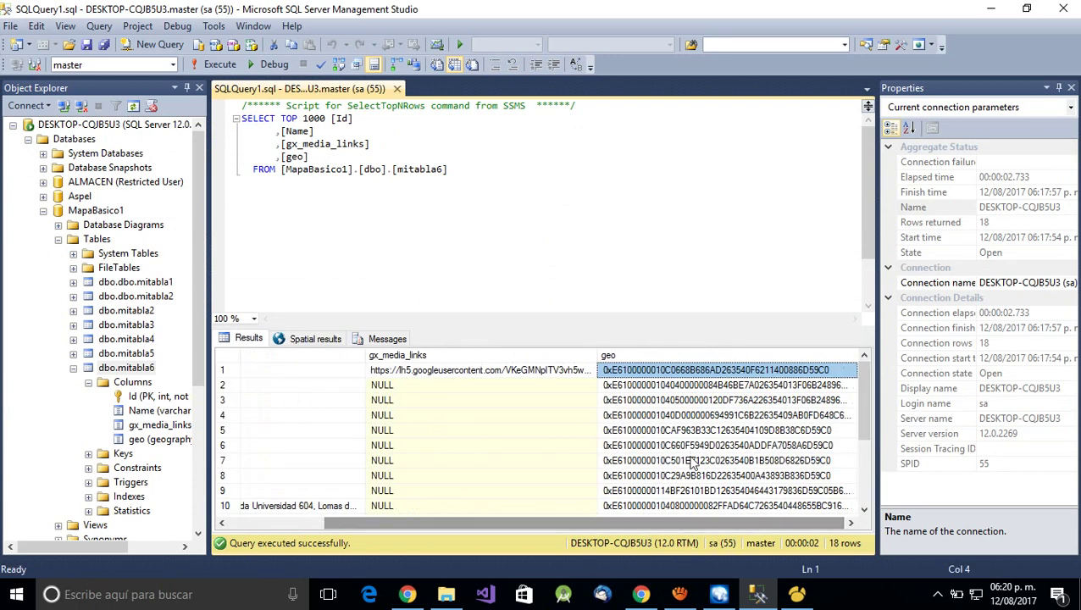
click(666, 402)
click(678, 448)
click(796, 594)
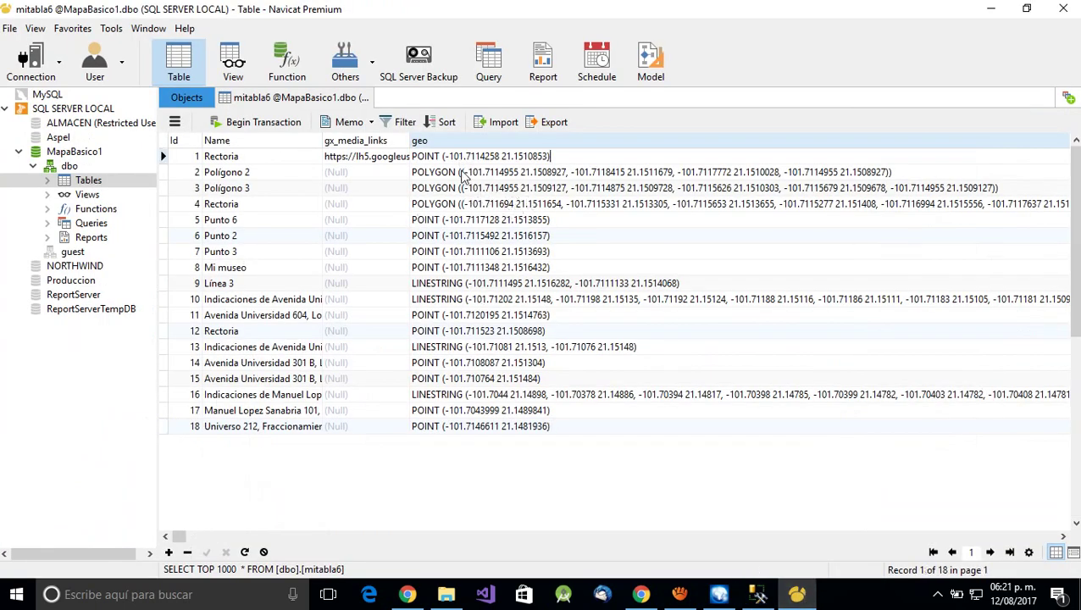
click(465, 204)
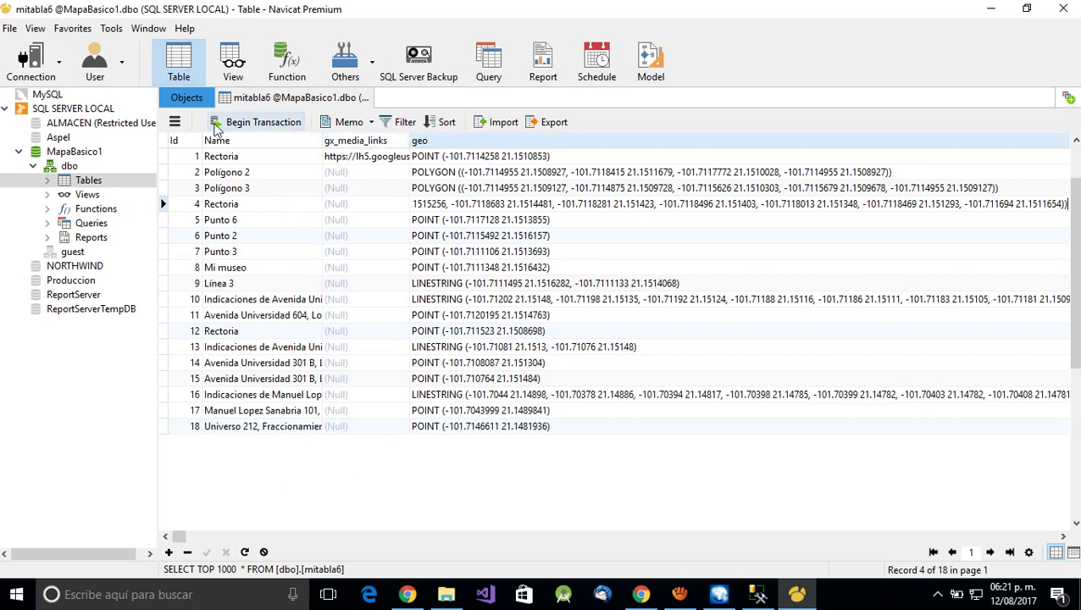
click(174, 122)
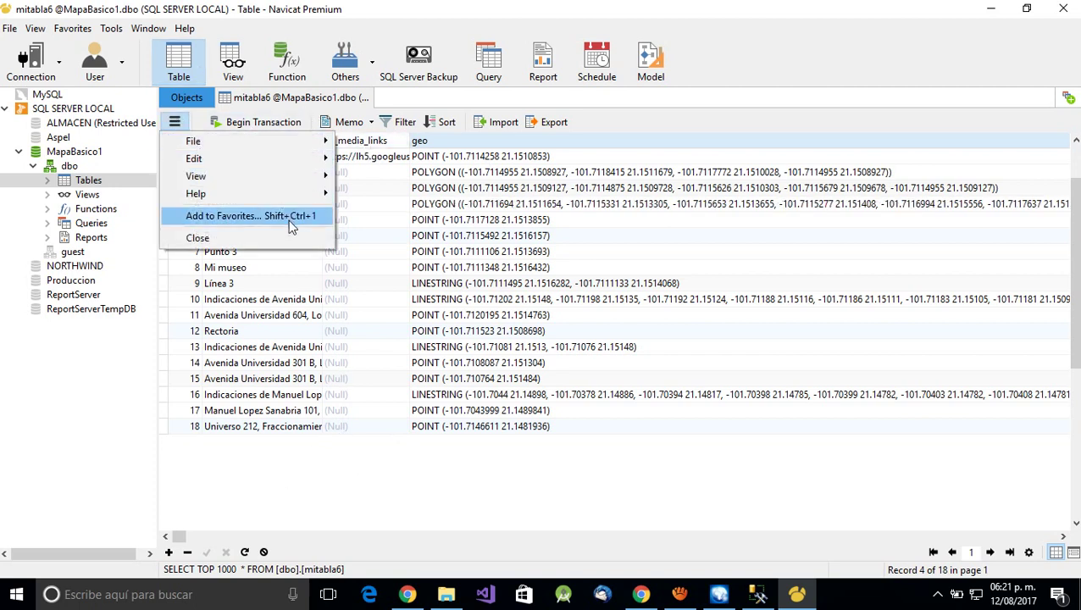
mouse_move(286, 193)
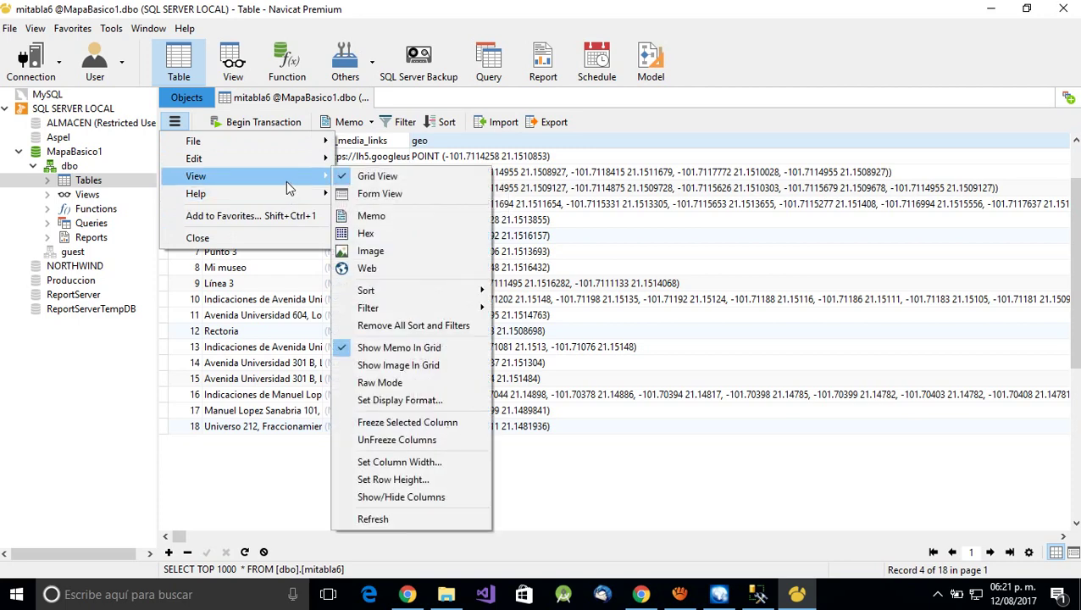
click(384, 268)
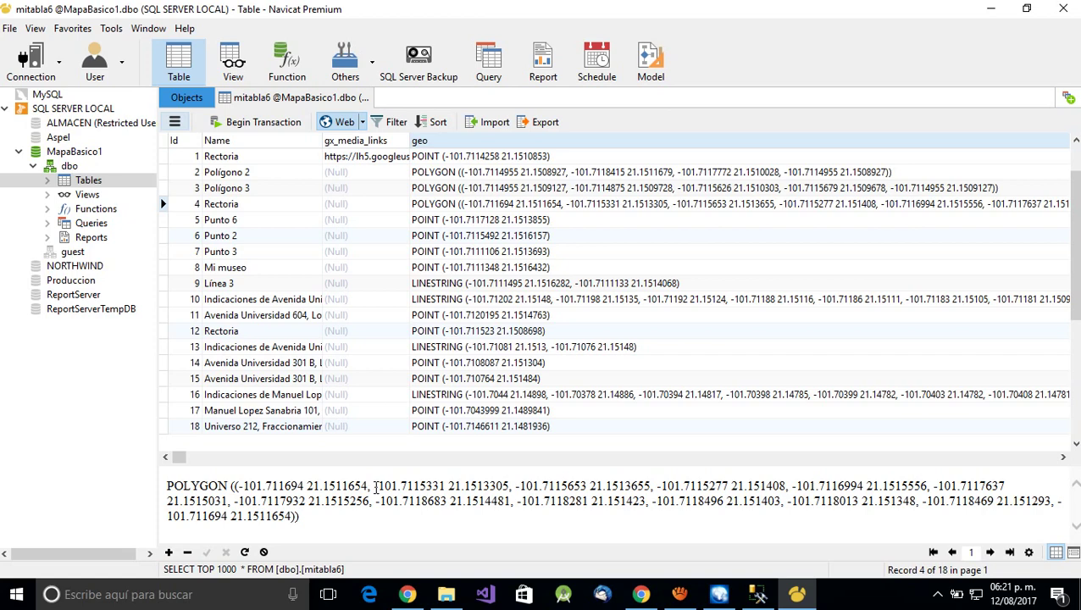
double_click(389, 501)
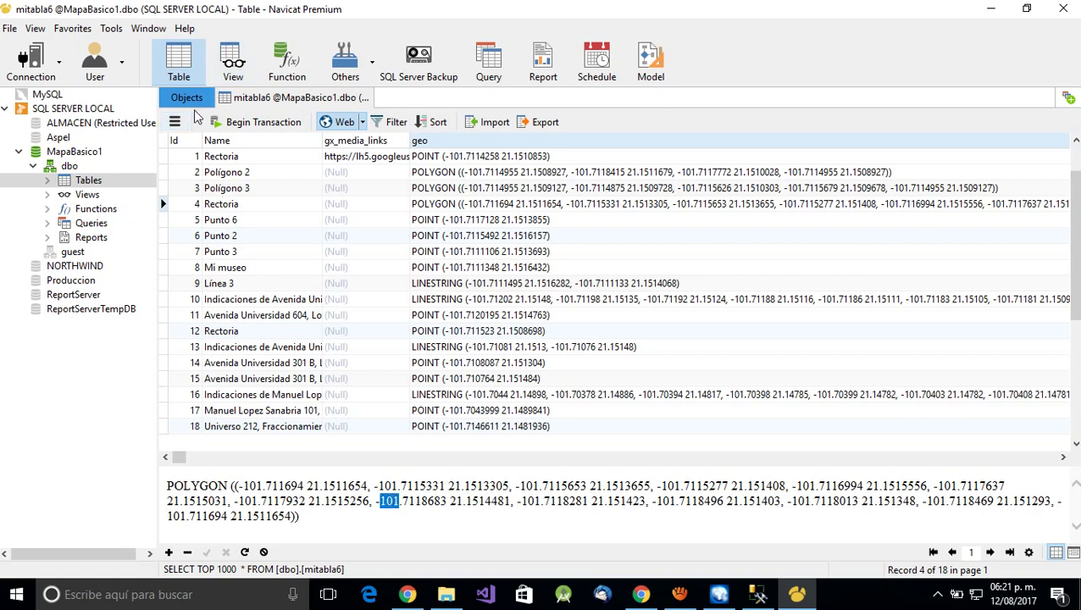
click(175, 122)
mouse_move(227, 180)
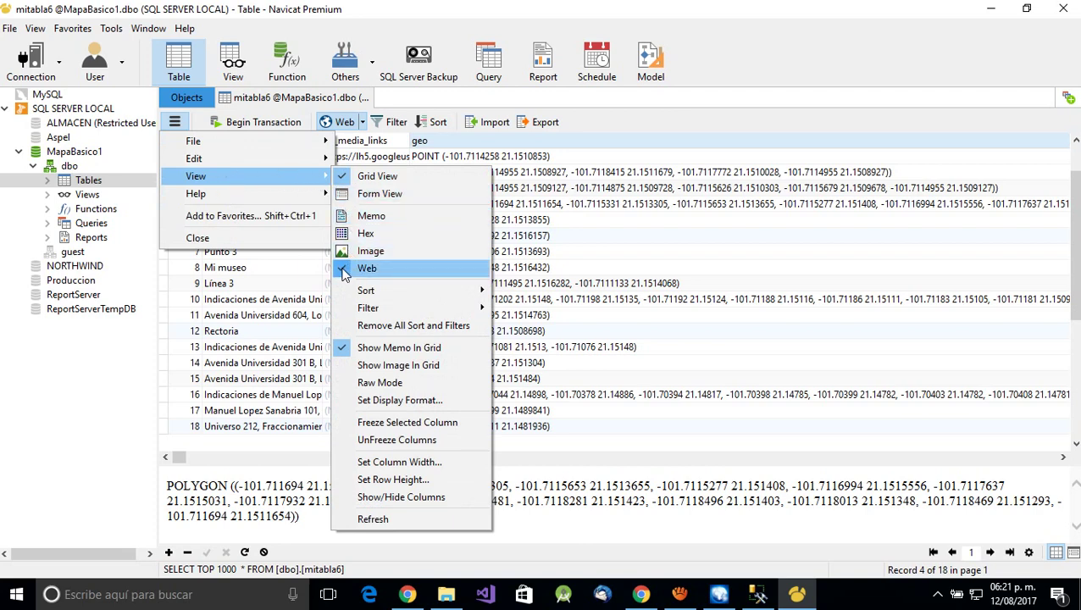
click(343, 269)
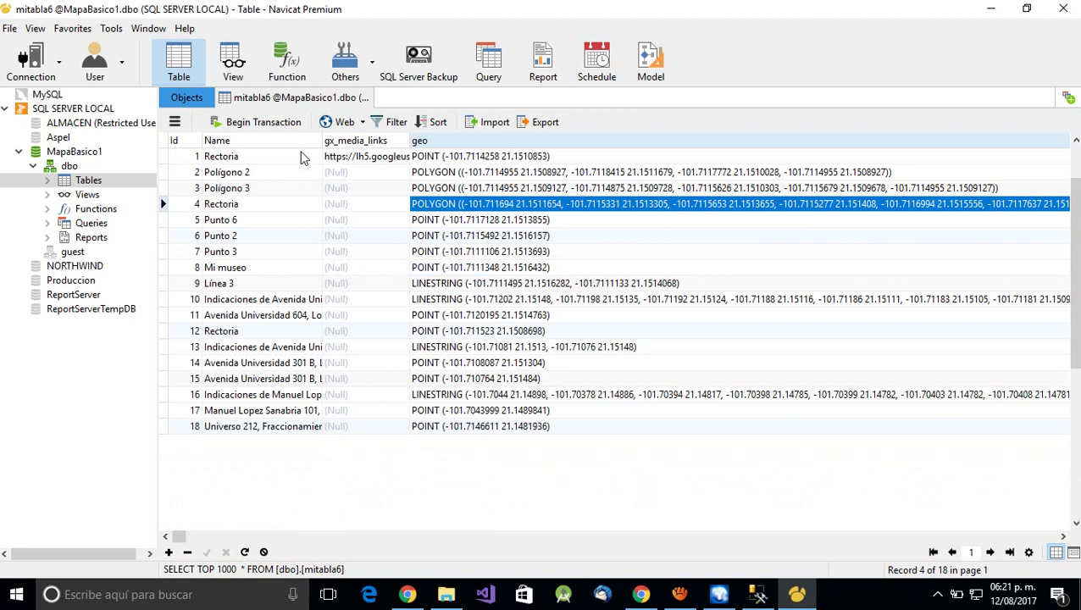
- Check the value viewer types and toggle record 4 between Form View and Grid View
click(363, 123)
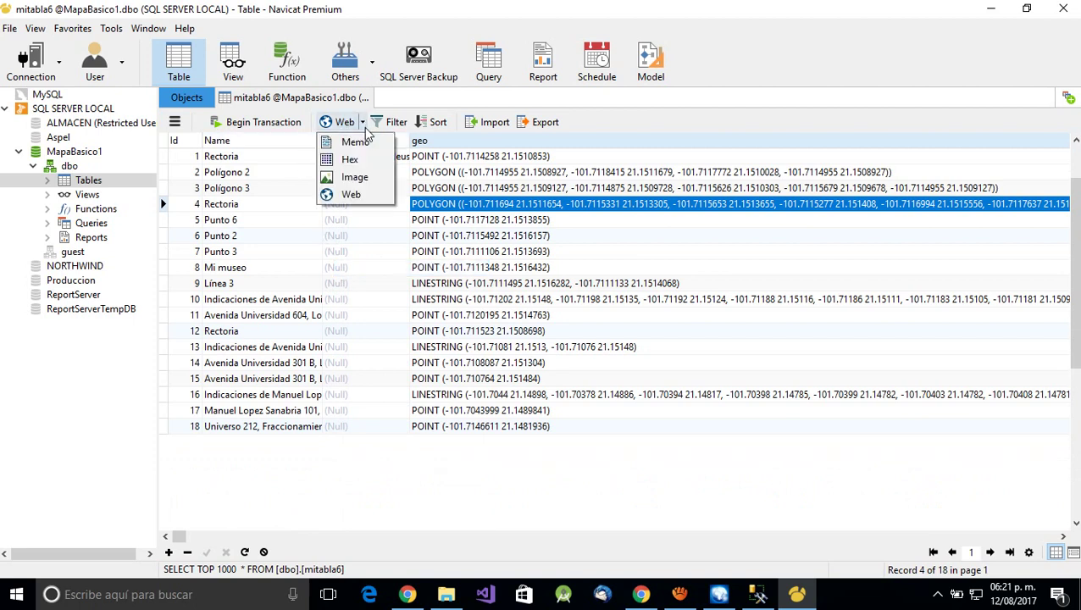
click(415, 104)
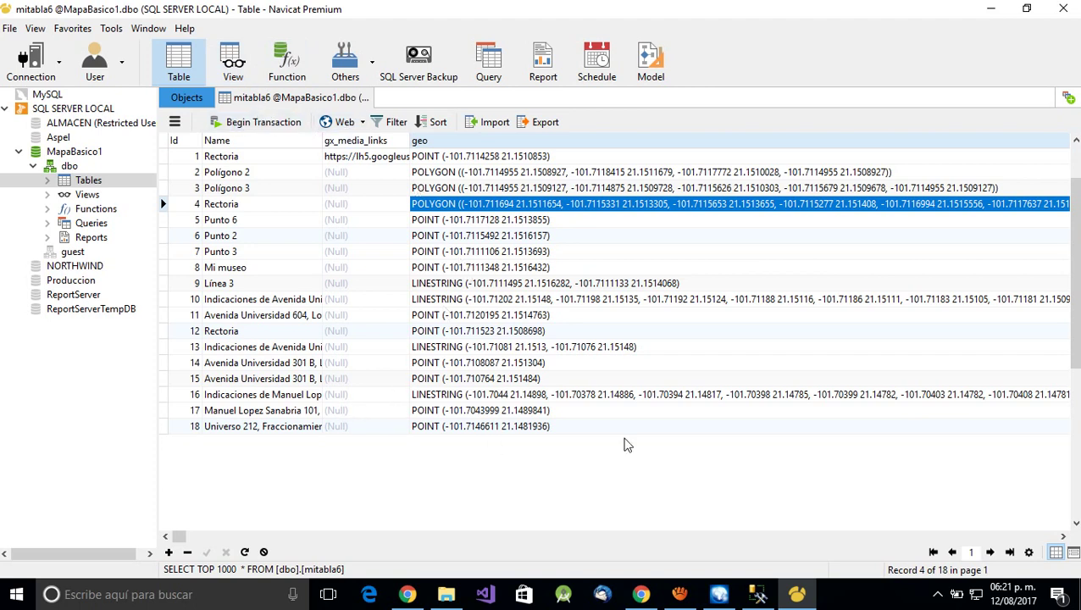
click(1074, 552)
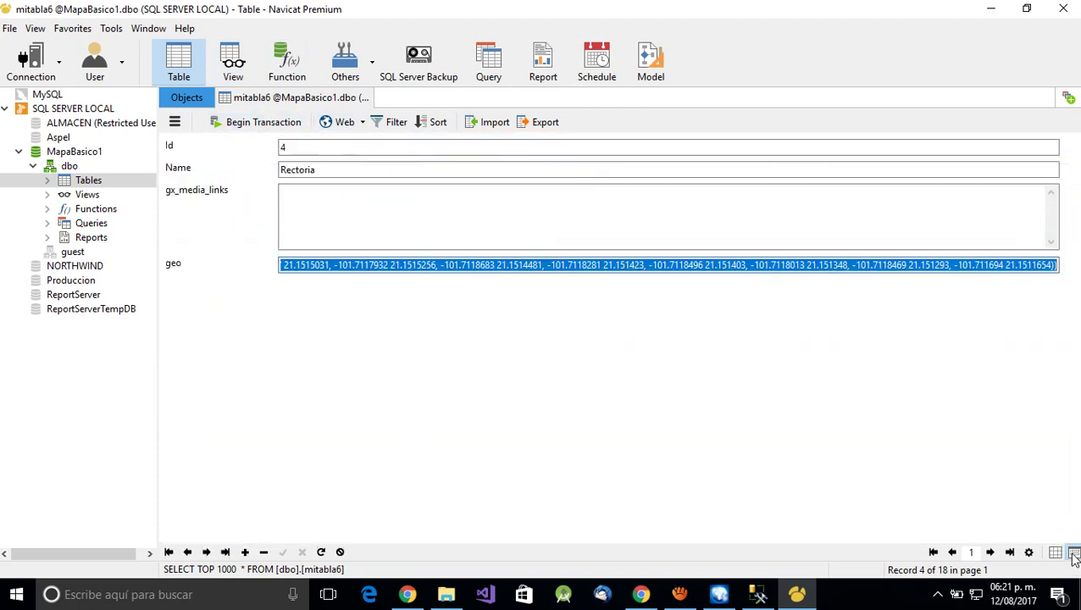
click(1056, 553)
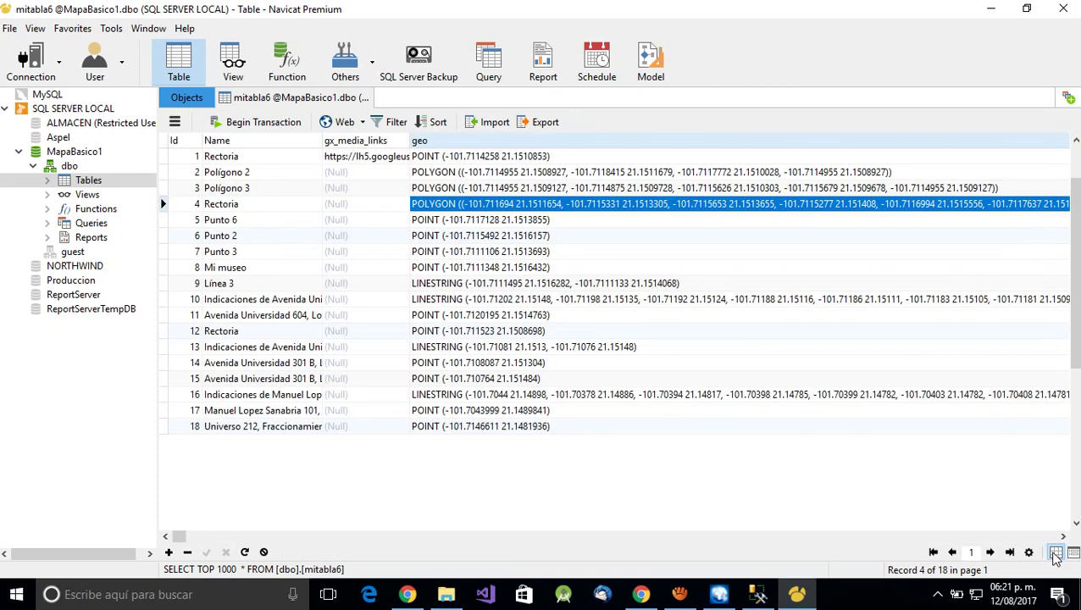
- Check the Limit Records per-page setting, then switch to SQL Server Management Studio
click(1029, 553)
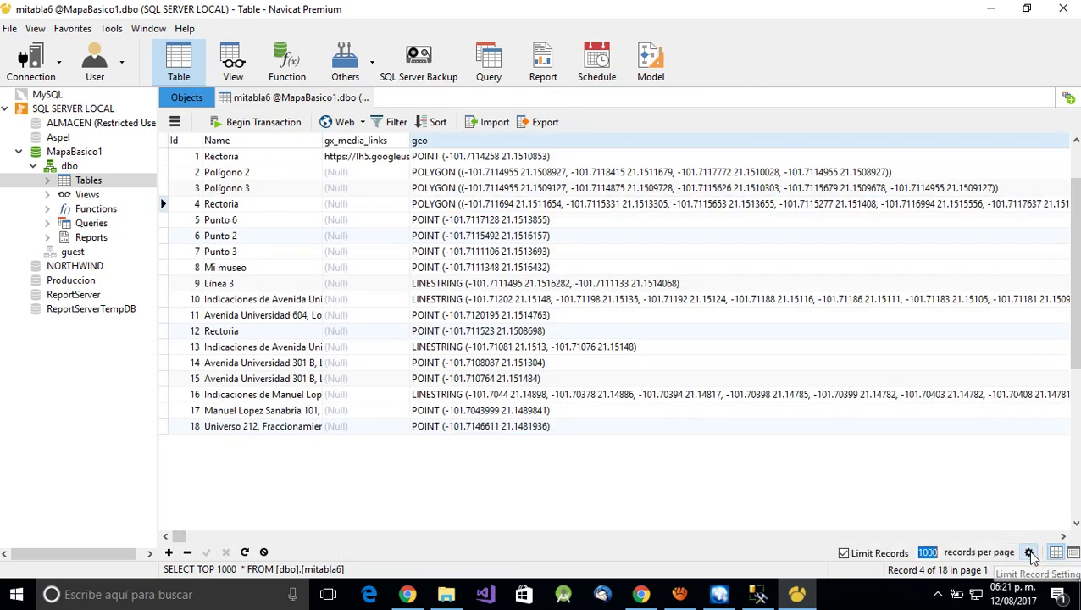
click(1029, 553)
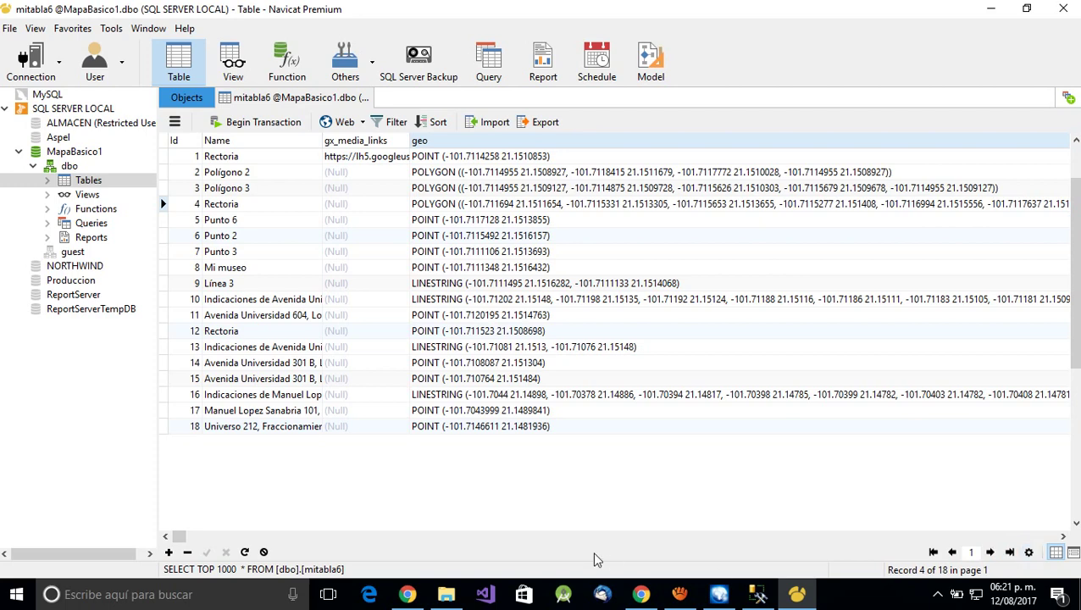
click(758, 594)
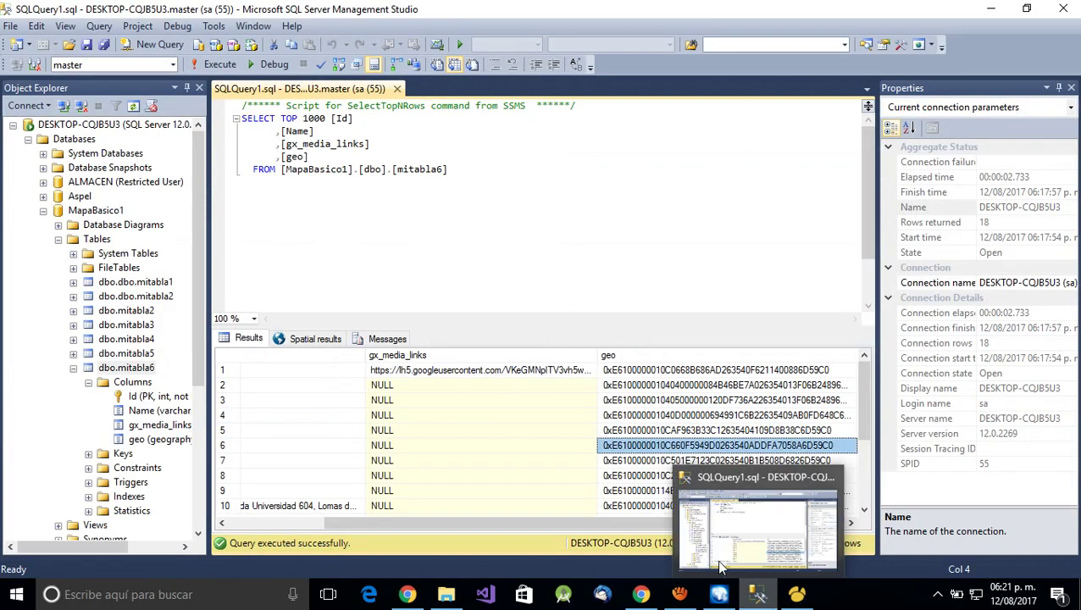
- Plot the geo values on the Spatial results map and pan along the long line and purple polygon
click(303, 340)
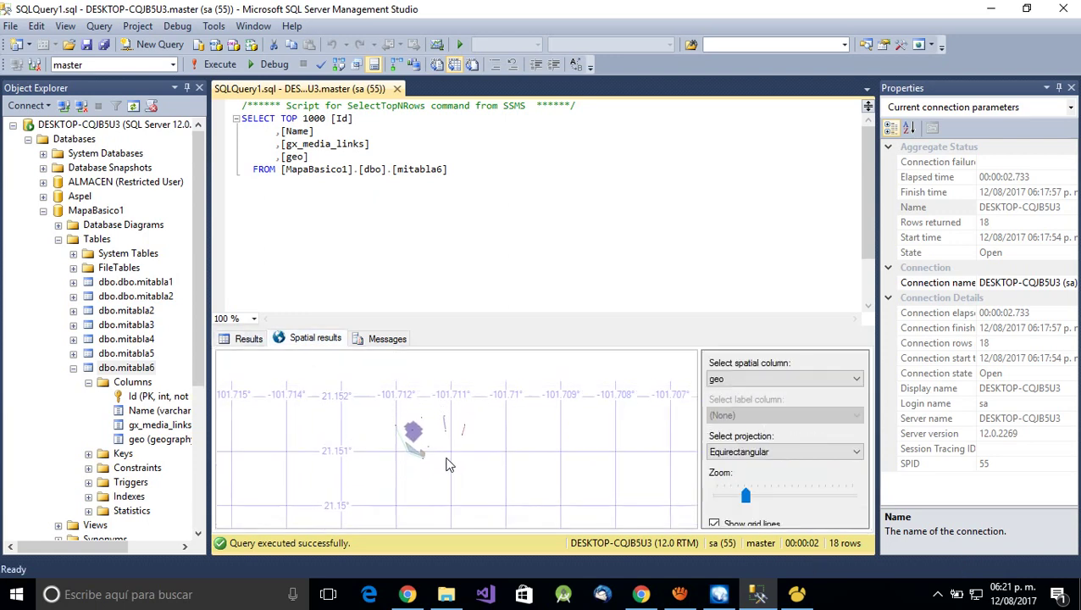
drag(447, 460, 472, 366)
drag(399, 510, 323, 396)
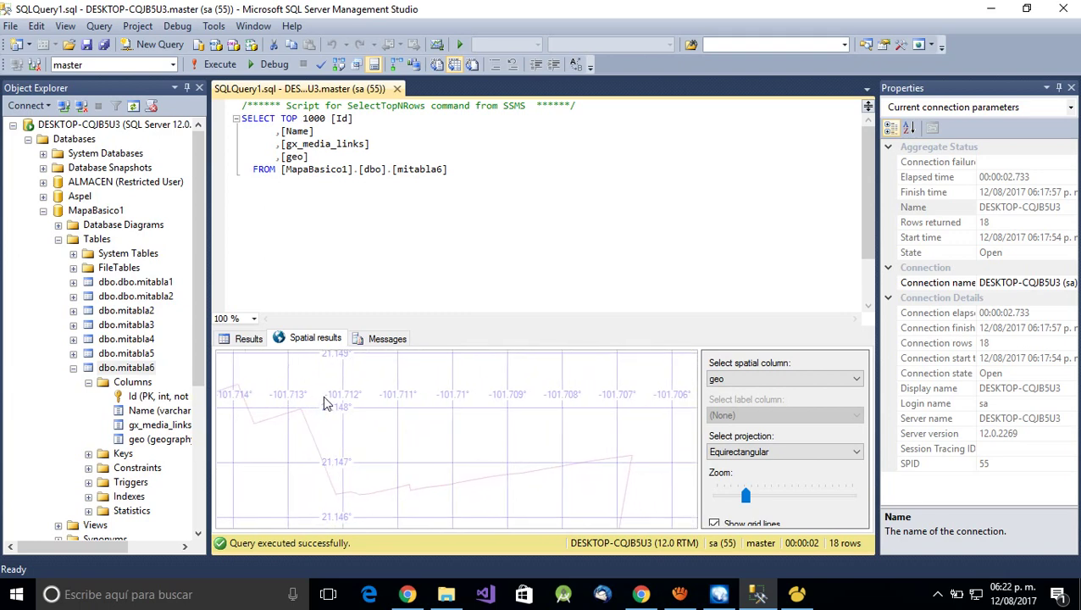
drag(547, 434, 413, 533)
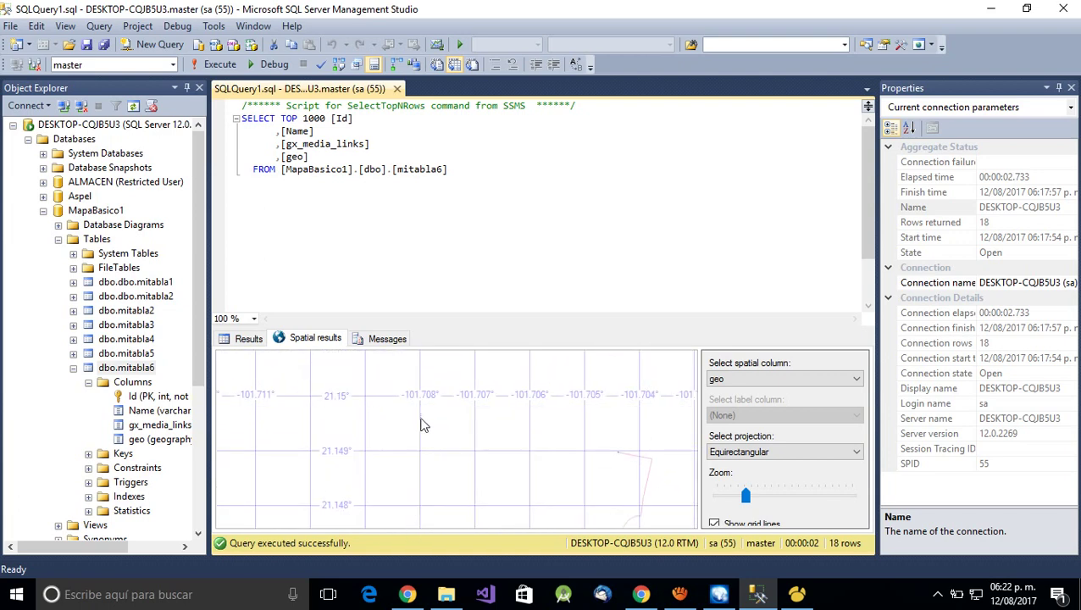
drag(422, 422, 535, 498)
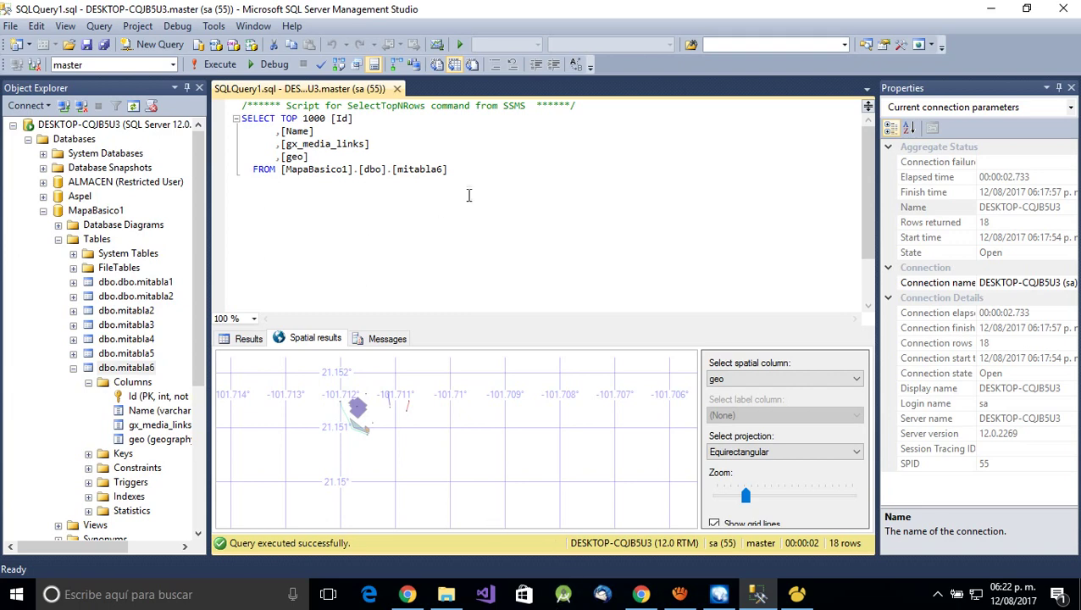
- Select the whole SELECT query text in the SSMS editor
click(488, 173)
drag(449, 169, 225, 119)
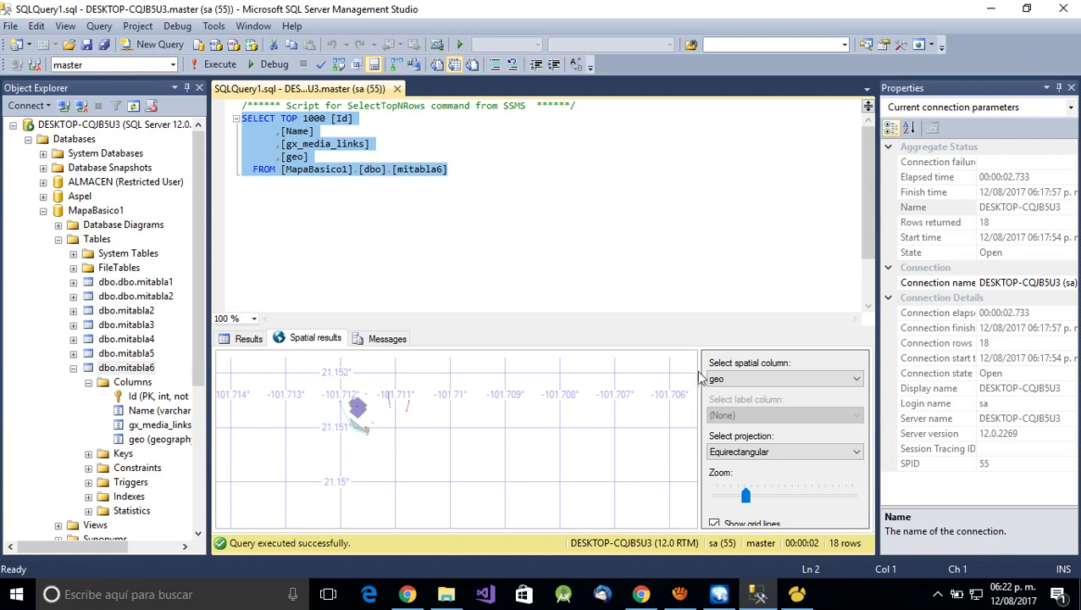
click(694, 599)
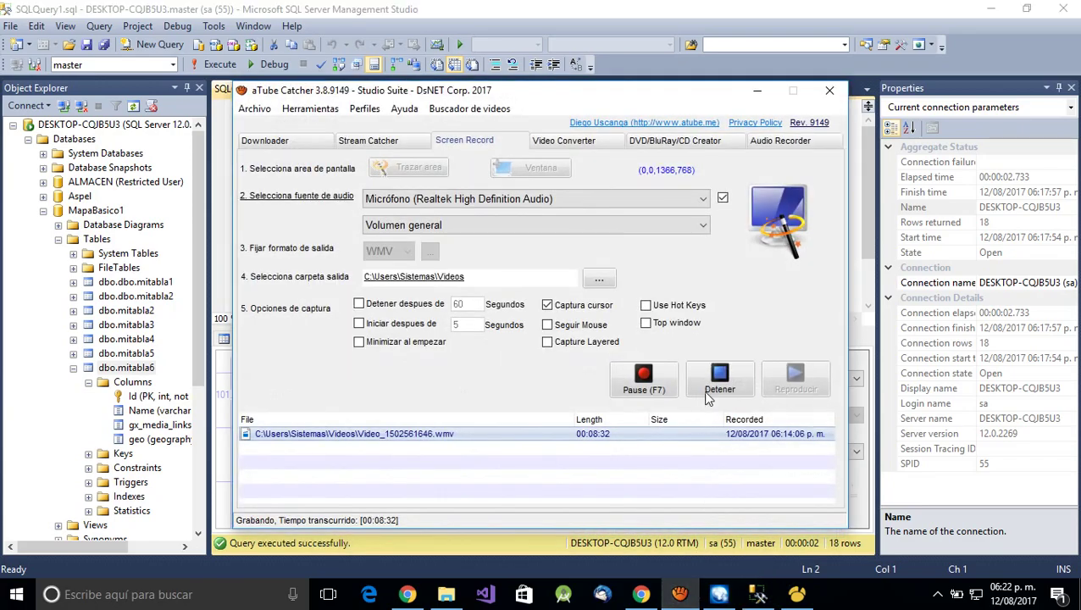